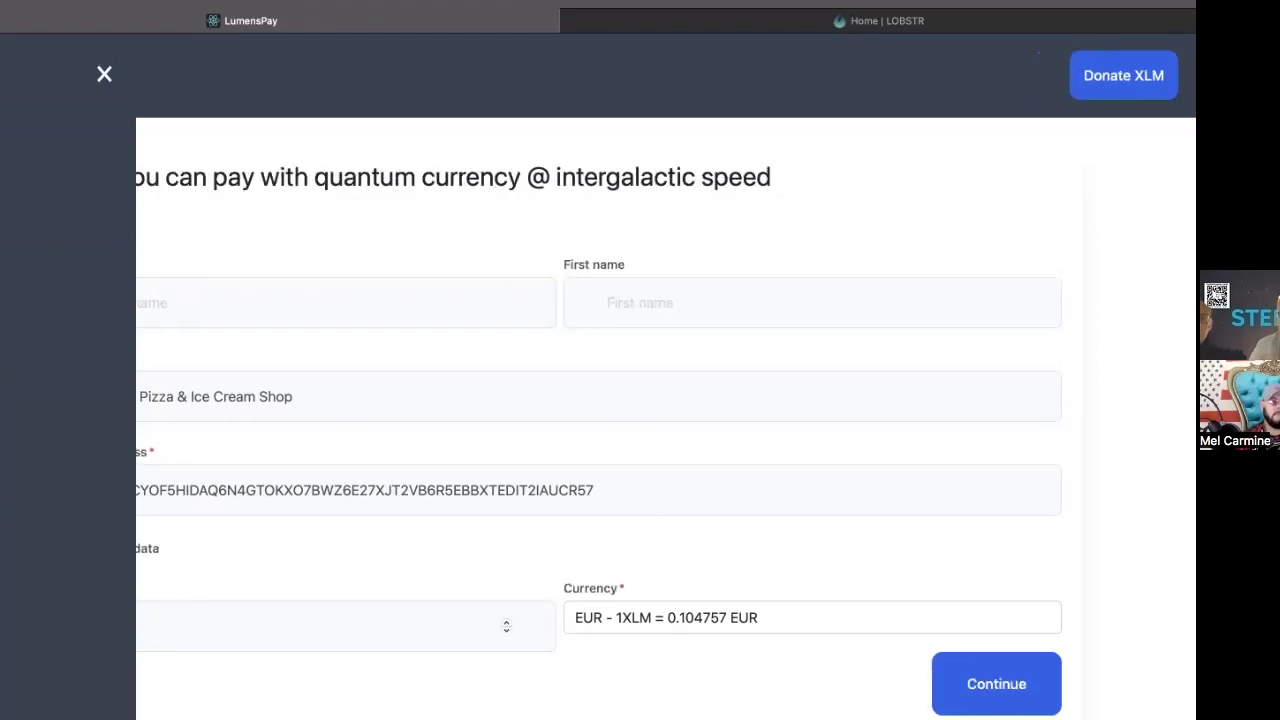
Step: Close the LumensPay side menu and switch to the LOBSTR wallet, which shows a 277.56 XLM balance
{"action": "left_click", "coordinate": [105, 78]}
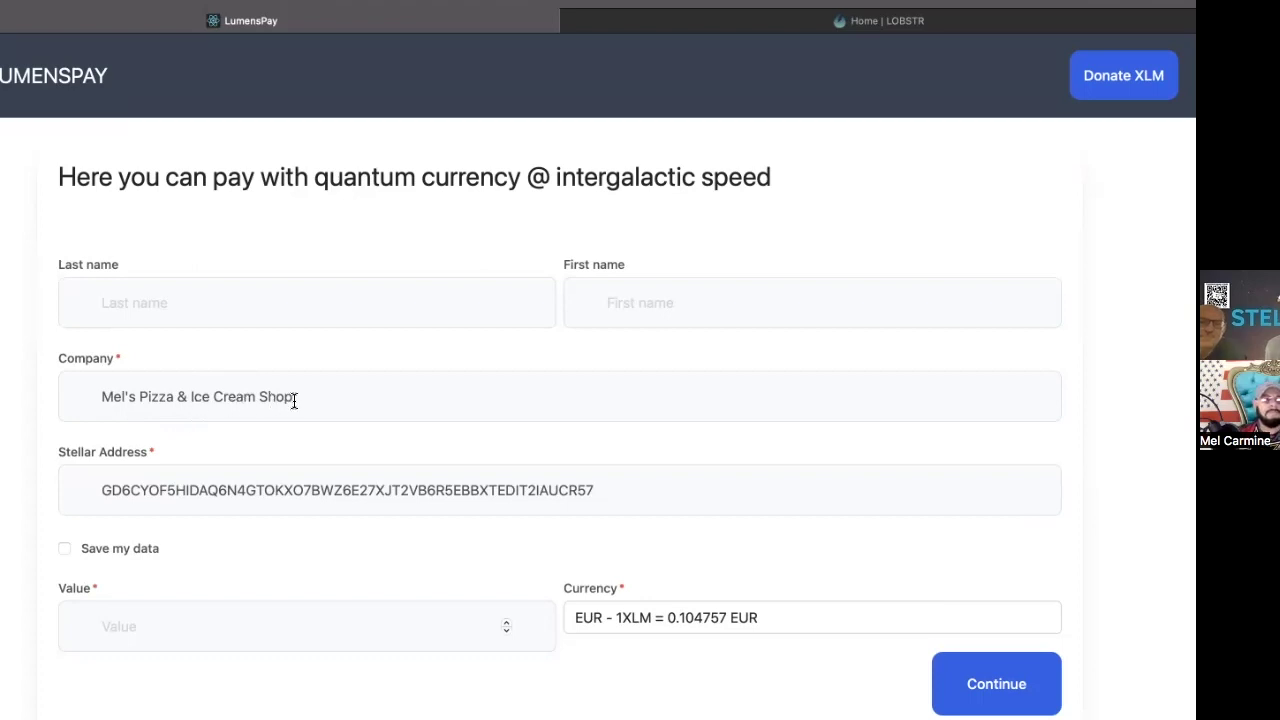
{"action": "left_click", "coordinate": [336, 404]}
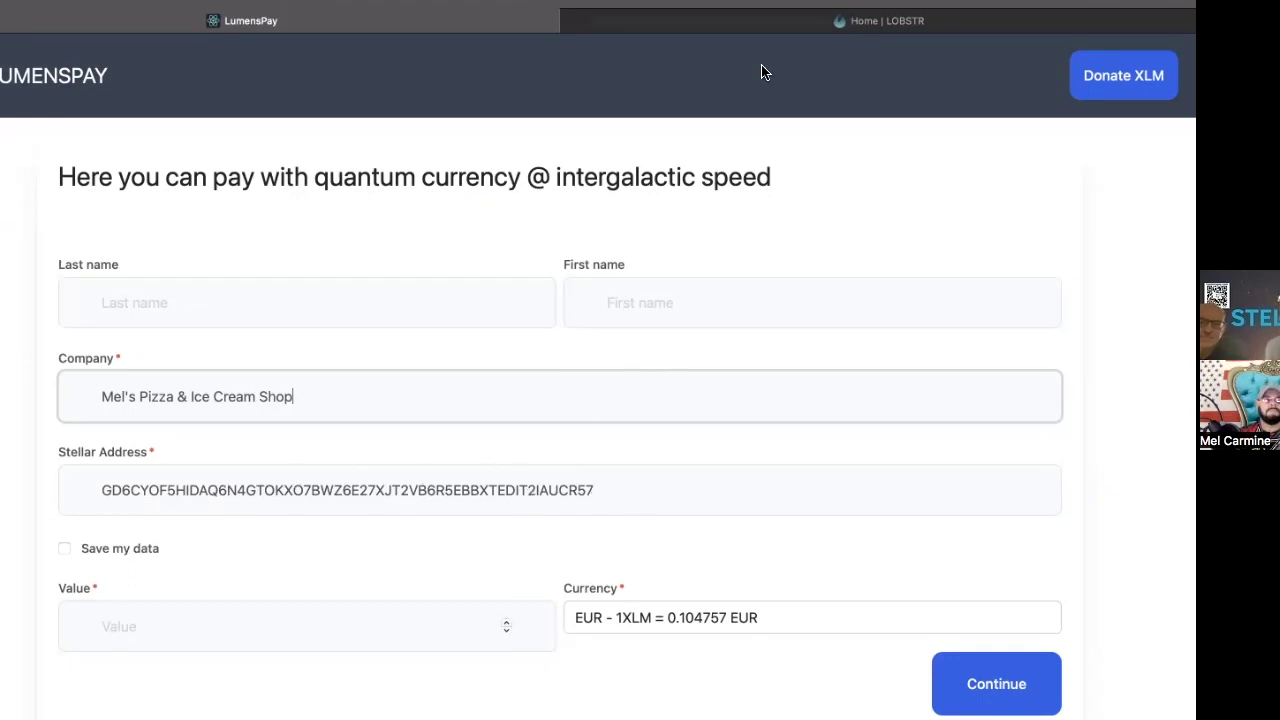
{"action": "left_click", "coordinate": [763, 25]}
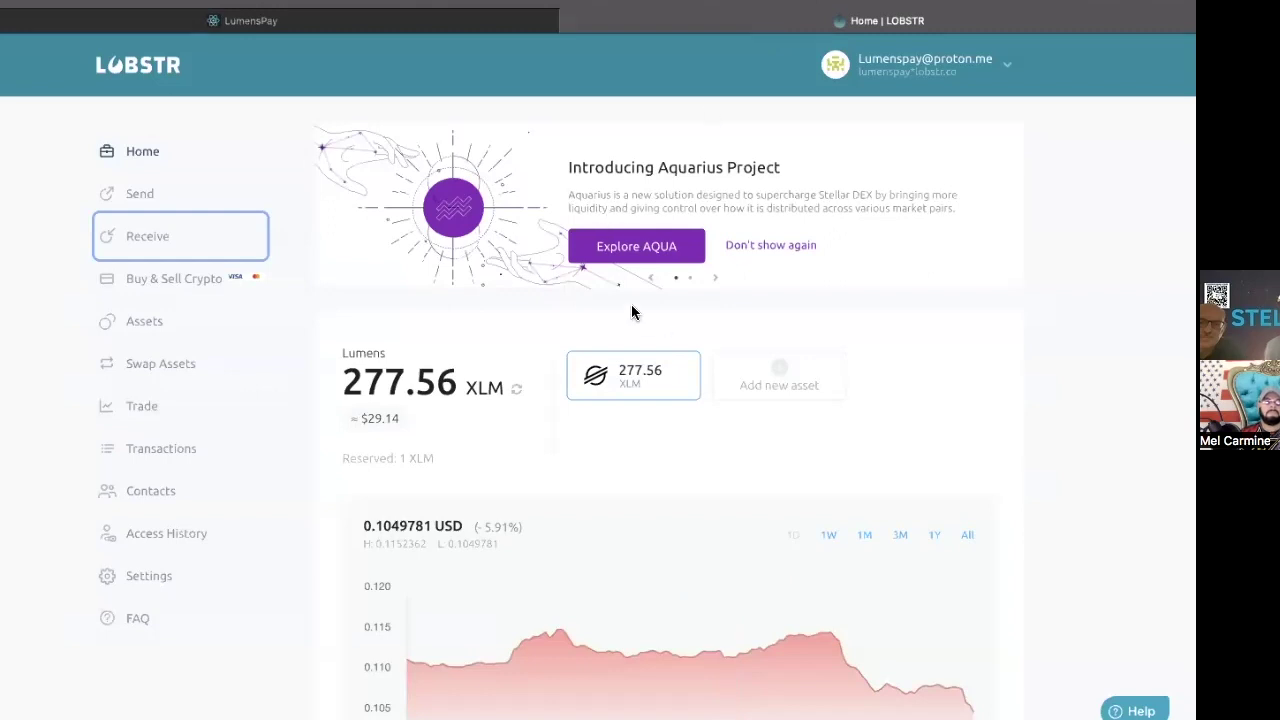
Step: Copy the LOBSTR wallet's Stellar receive address, then back in LumensPay enable 'Save my data'
{"action": "left_click", "coordinate": [160, 243]}
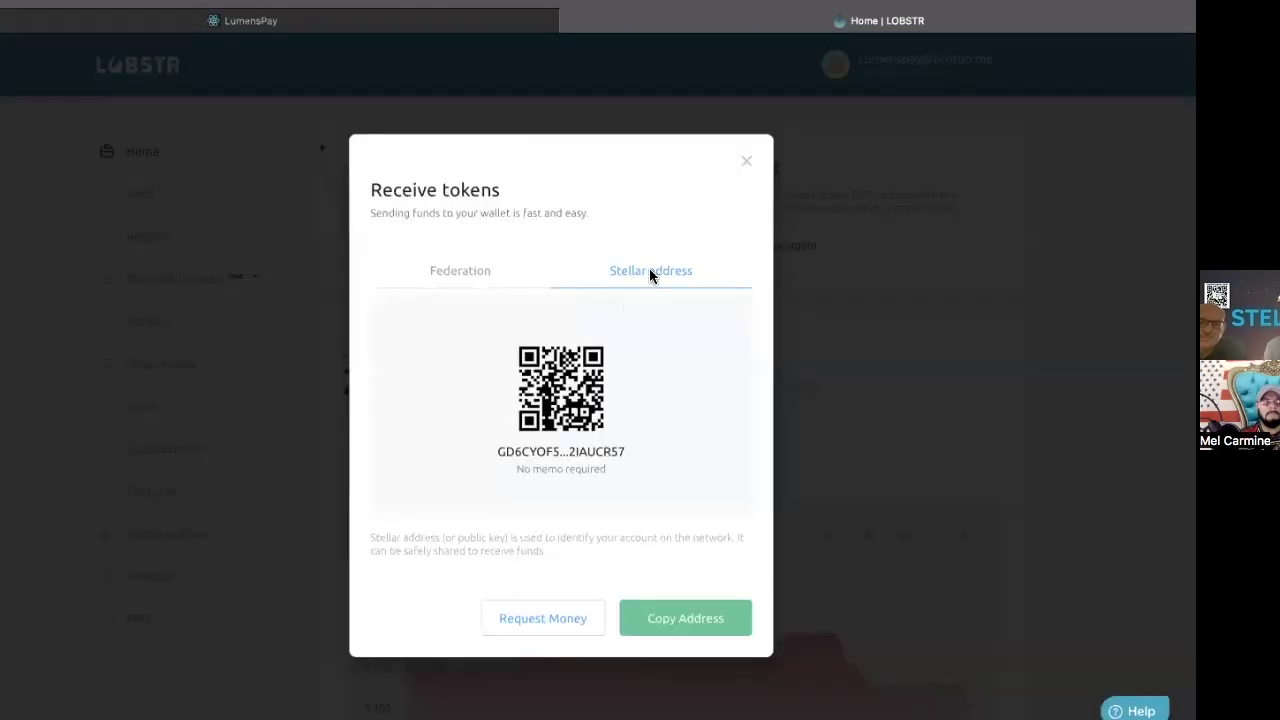
{"action": "left_click", "coordinate": [675, 624]}
{"action": "left_click", "coordinate": [402, 24]}
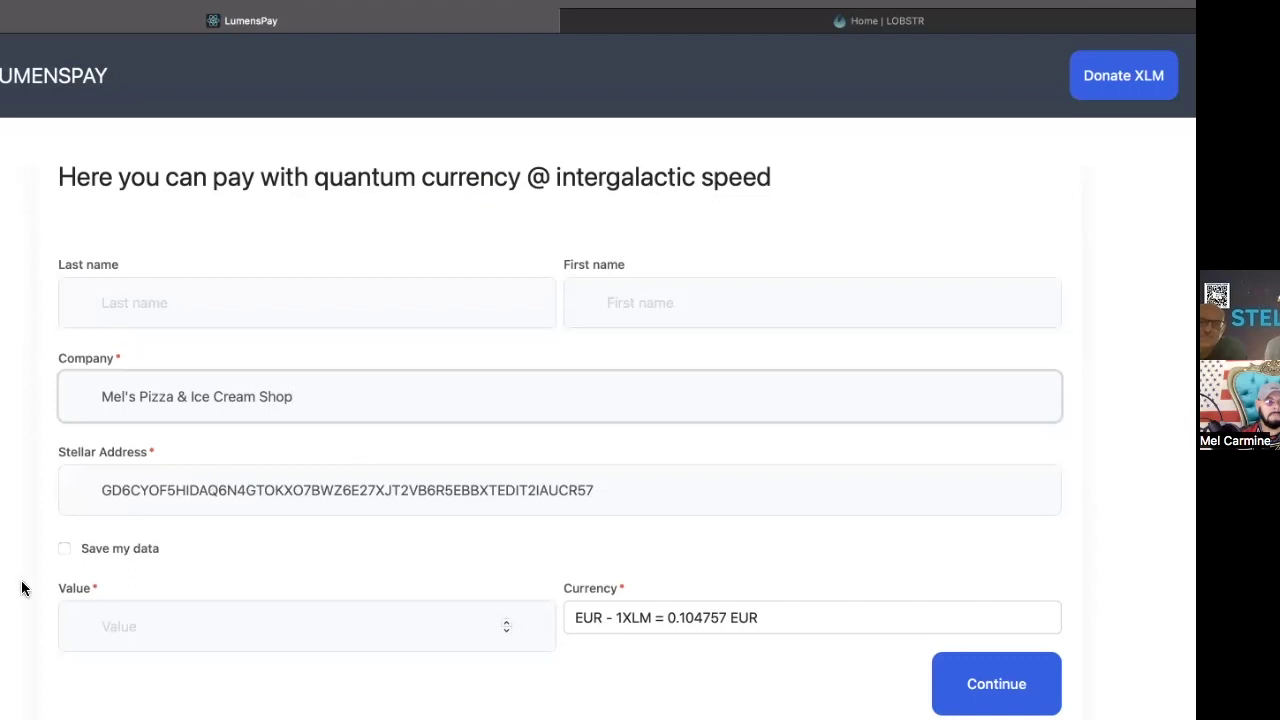
{"action": "left_click", "coordinate": [65, 550]}
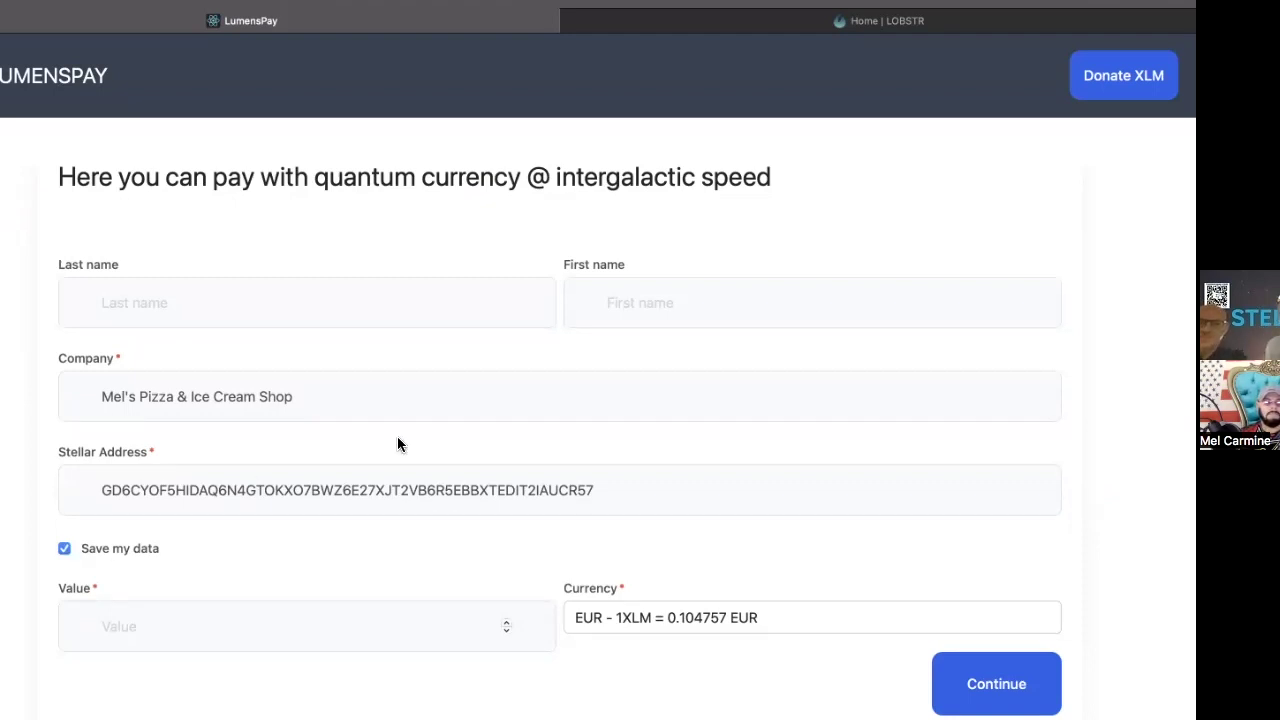
Step: Change the payment currency to 'USD - 1XLM = 0.104749 USD'
{"action": "left_click", "coordinate": [627, 618]}
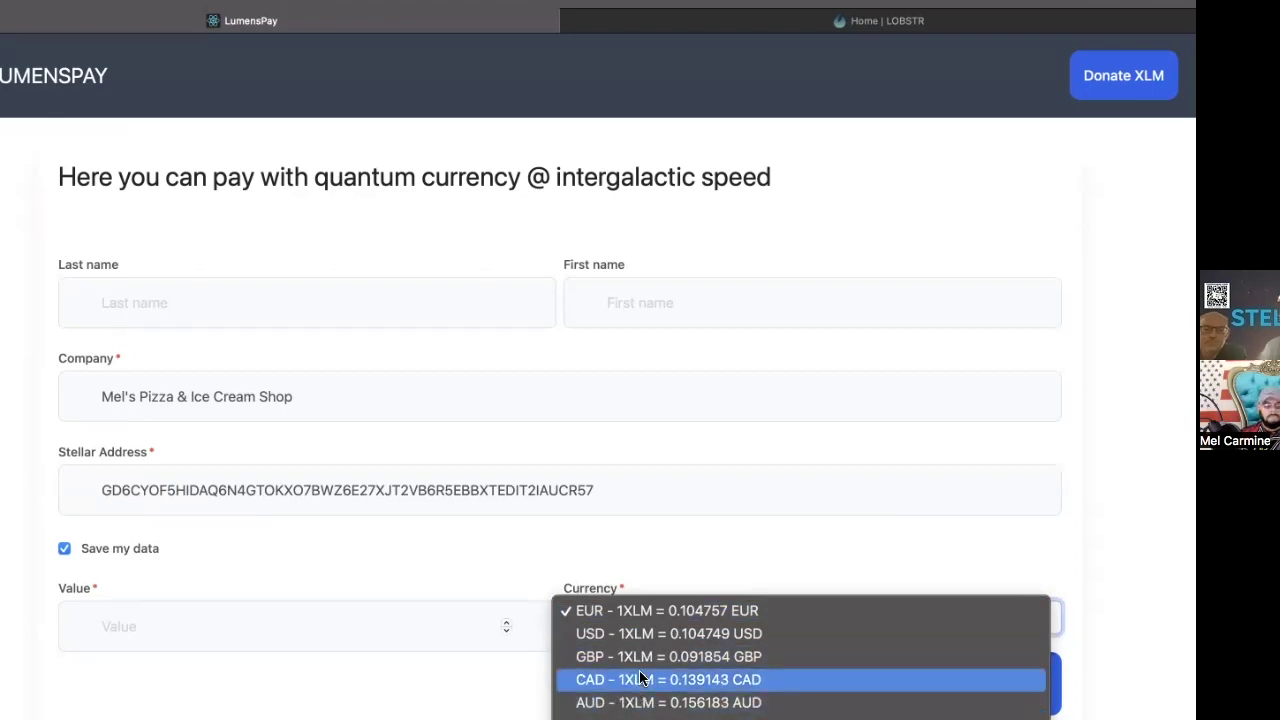
{"action": "left_click", "coordinate": [637, 634]}
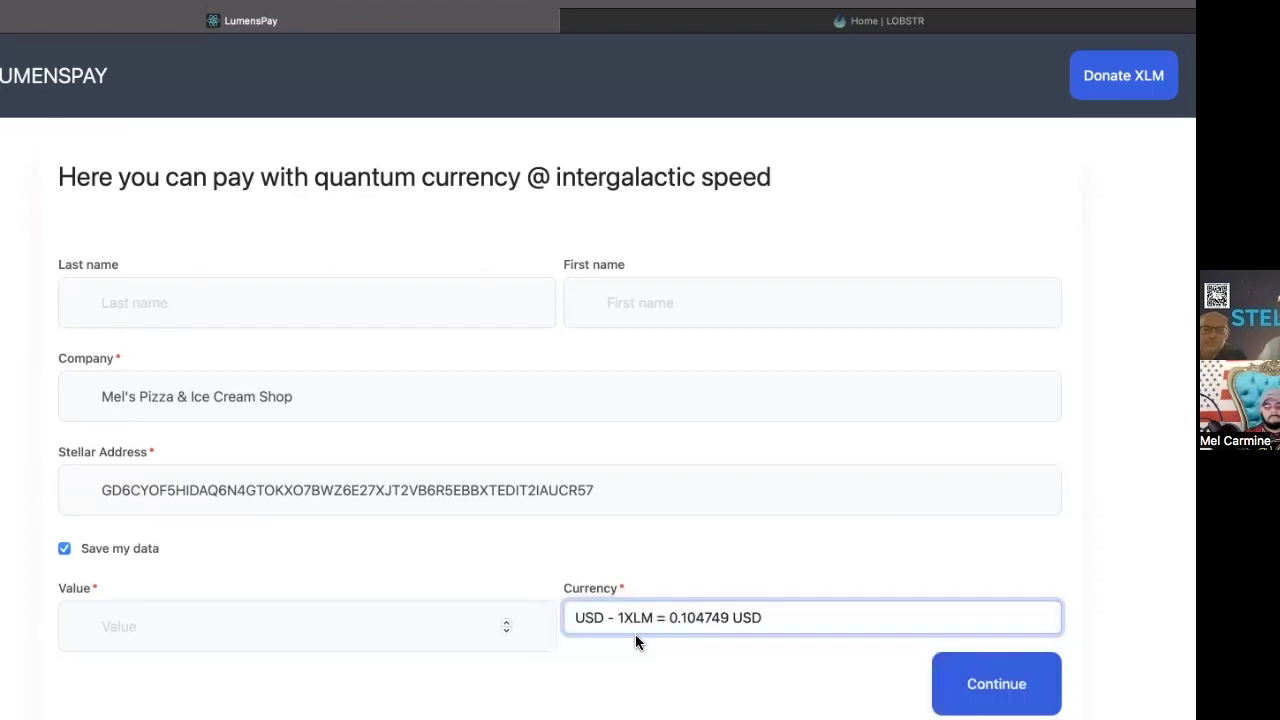
{"action": "left_click", "coordinate": [232, 620]}
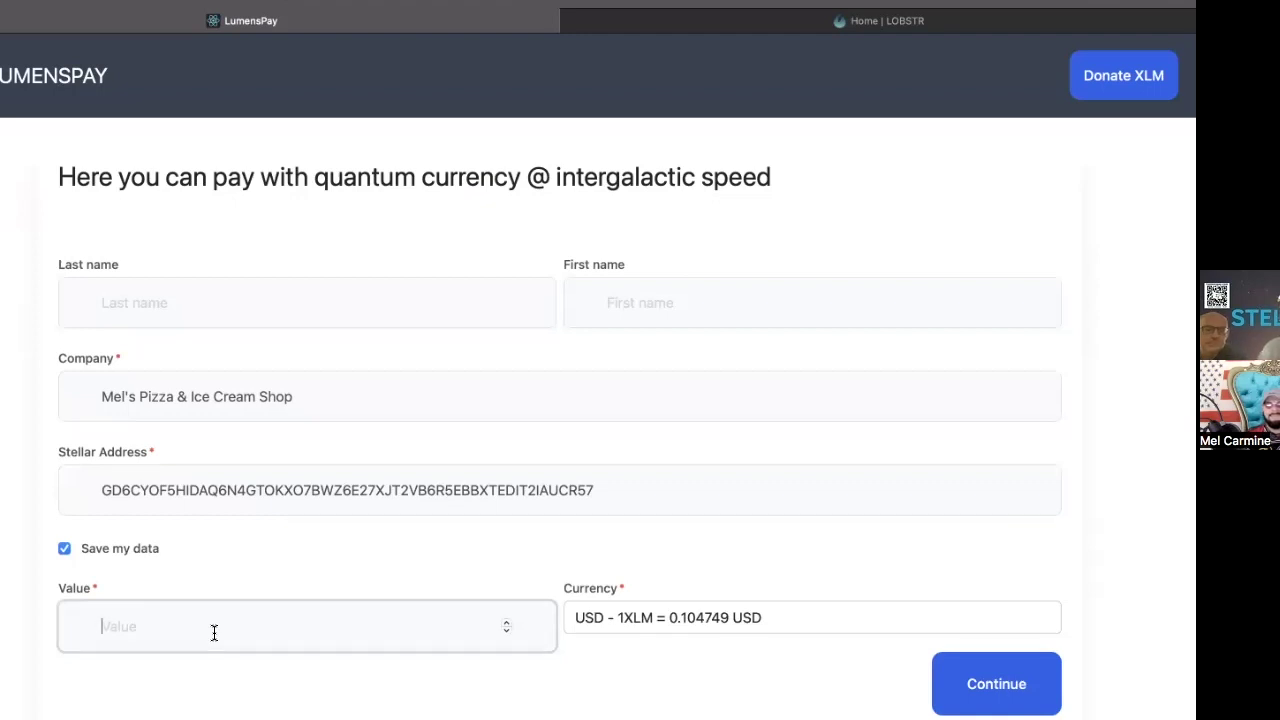
Step: Enter 2,5 as the payment value, correcting a mistyped entry
{"action": "type", "text": "6,"}
{"action": "key", "text": "BackSpace"}
{"action": "key", "text": "BackSpace"}
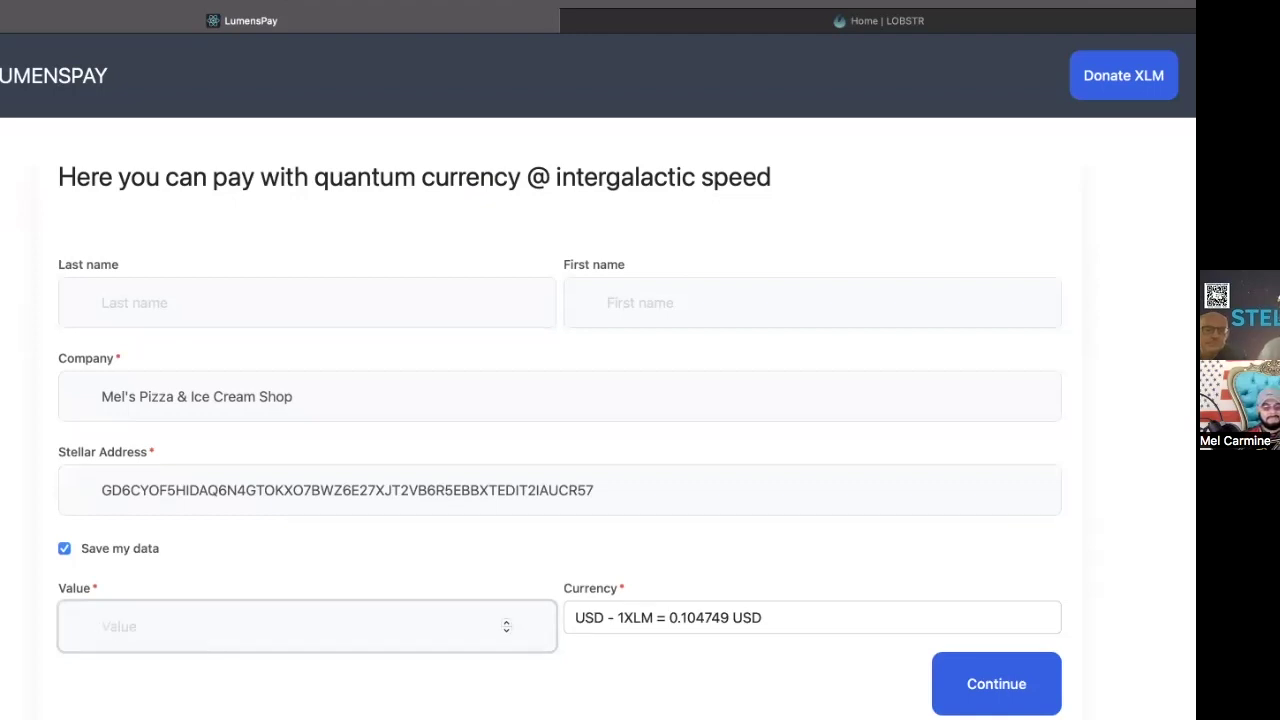
{"action": "type", "text": "2,5"}
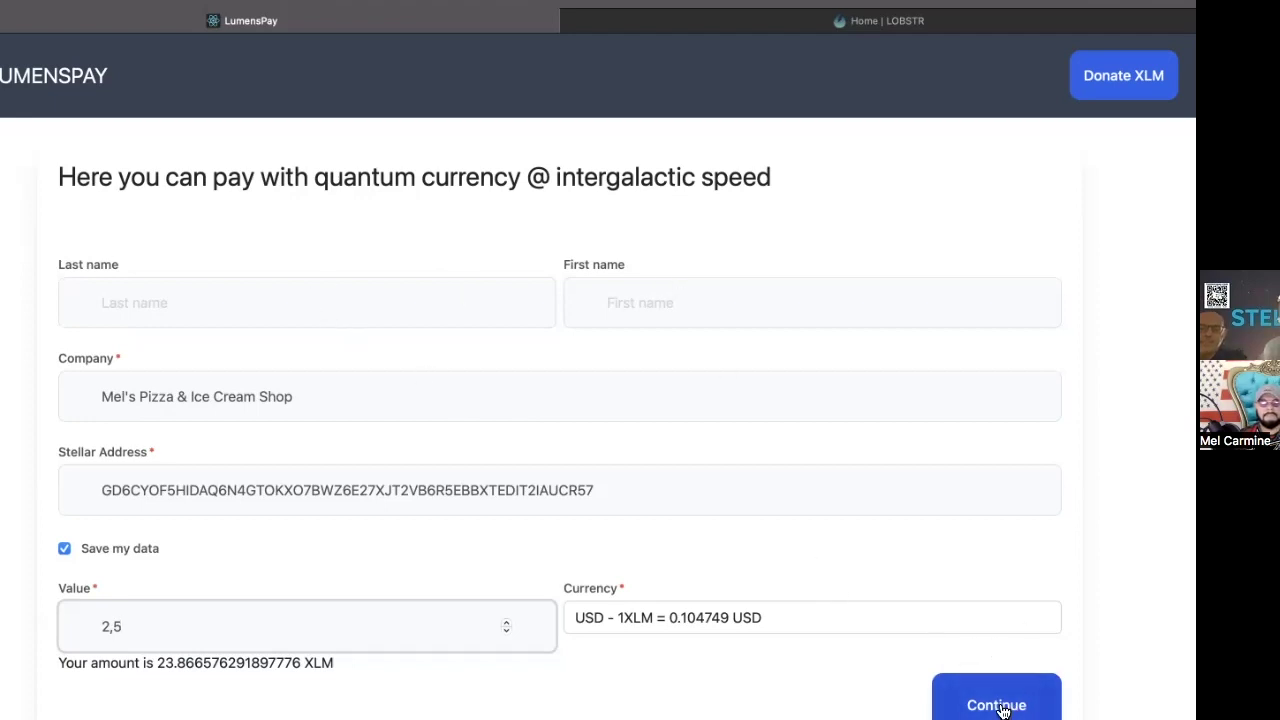
Step: Fill in the last name and first name, then generate the transaction QR code
{"action": "left_click", "coordinate": [140, 308]}
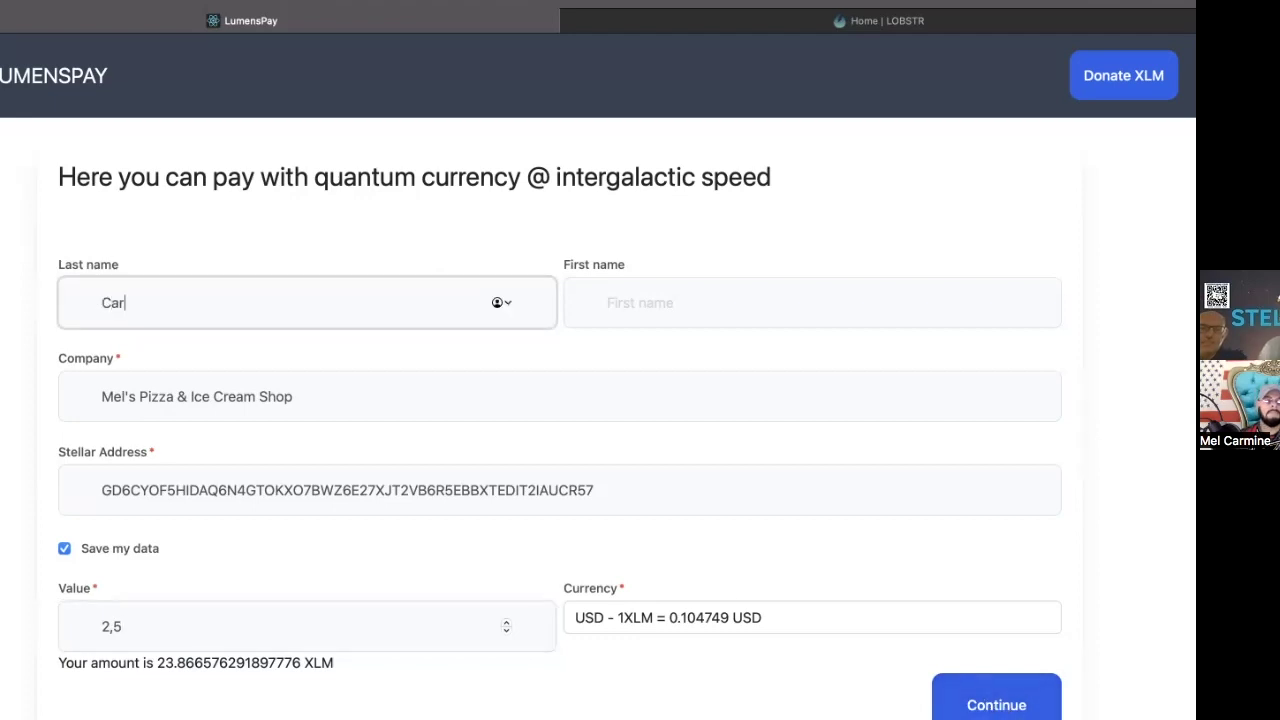
{"action": "key", "text": "Tab"}
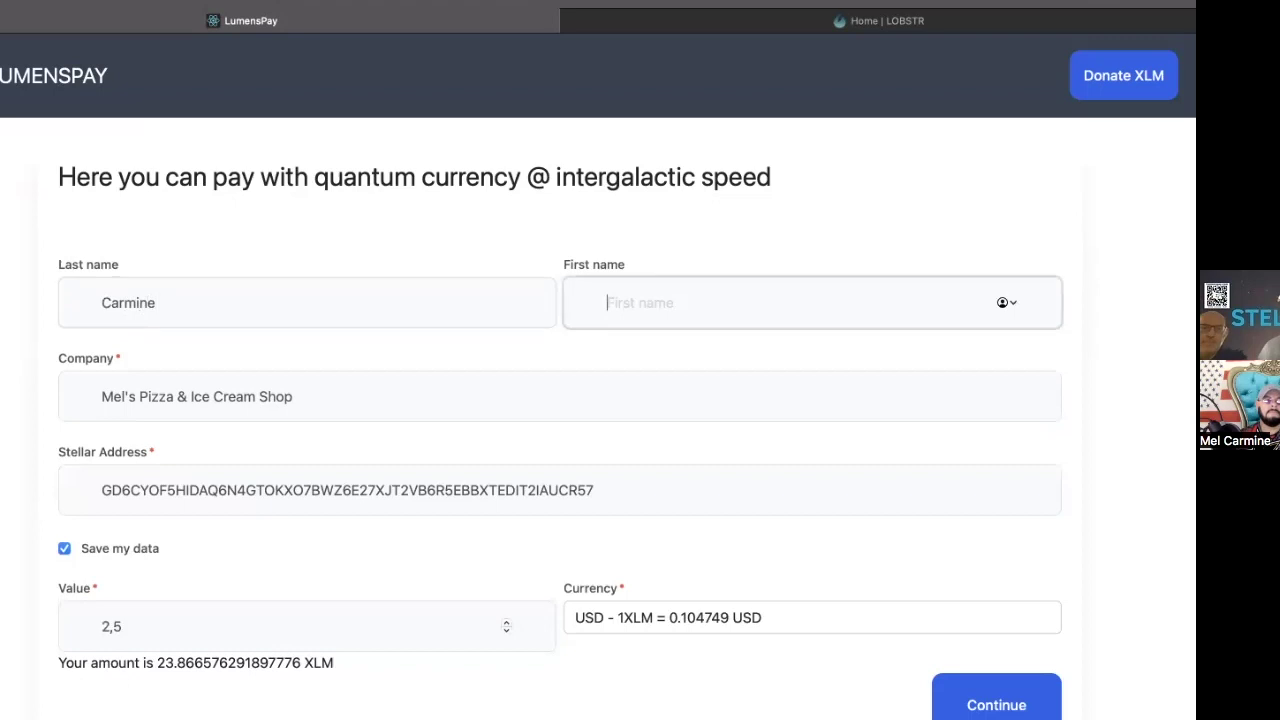
{"action": "left_click", "coordinate": [1024, 696]}
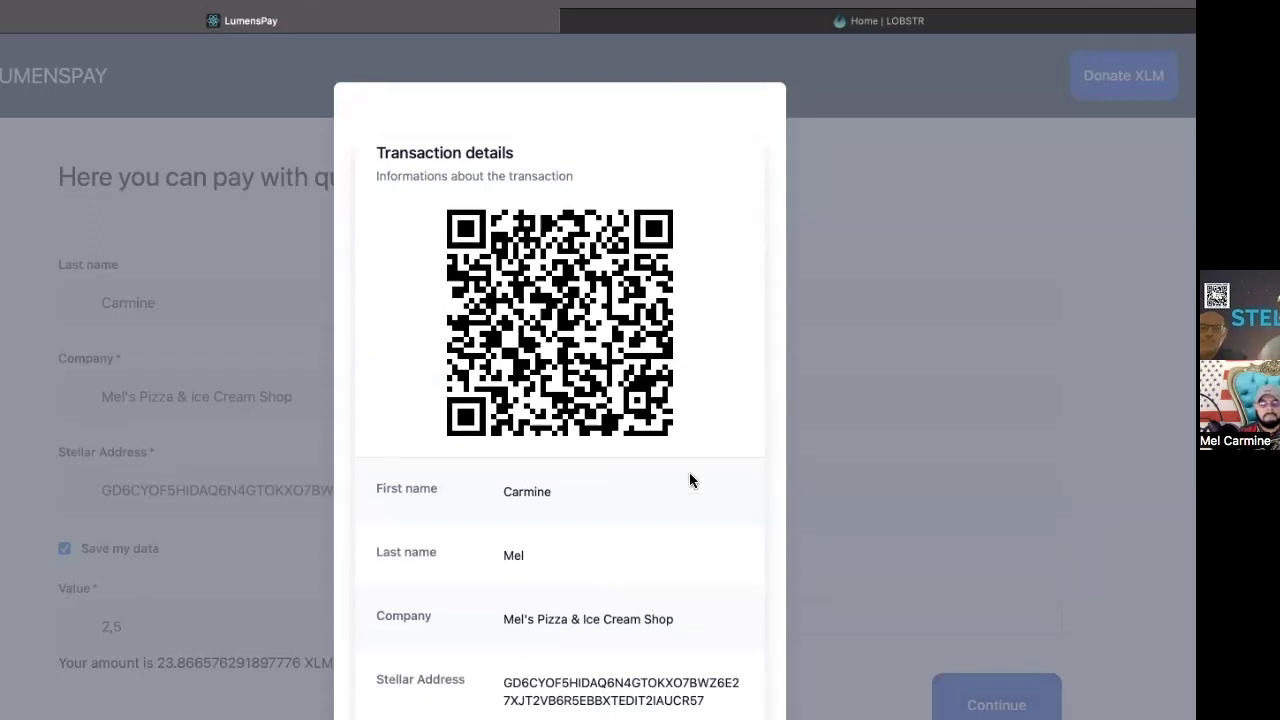
Step: Review and close the 2,5 USD transaction details, select the value, and switch to LOBSTR
{"action": "scroll", "coordinate": [700, 518], "scroll_direction": "down", "scroll_amount": 3}
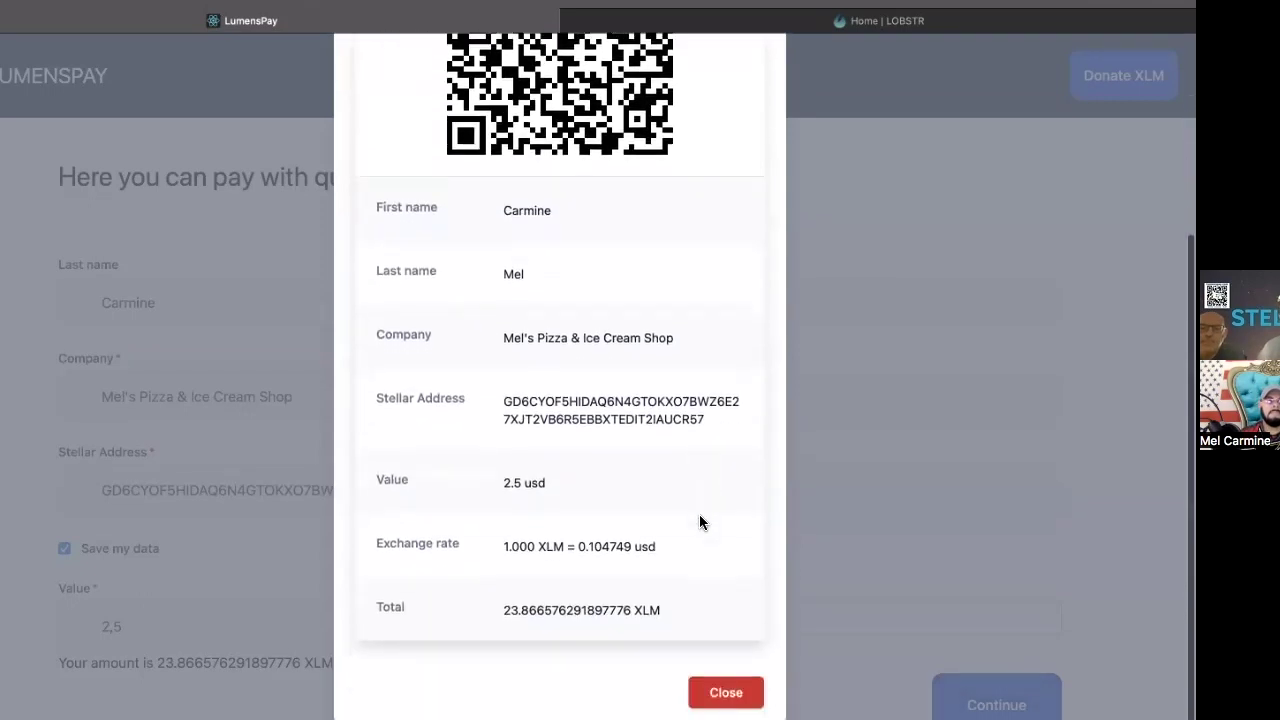
{"action": "scroll", "coordinate": [700, 521], "scroll_direction": "up", "scroll_amount": 1}
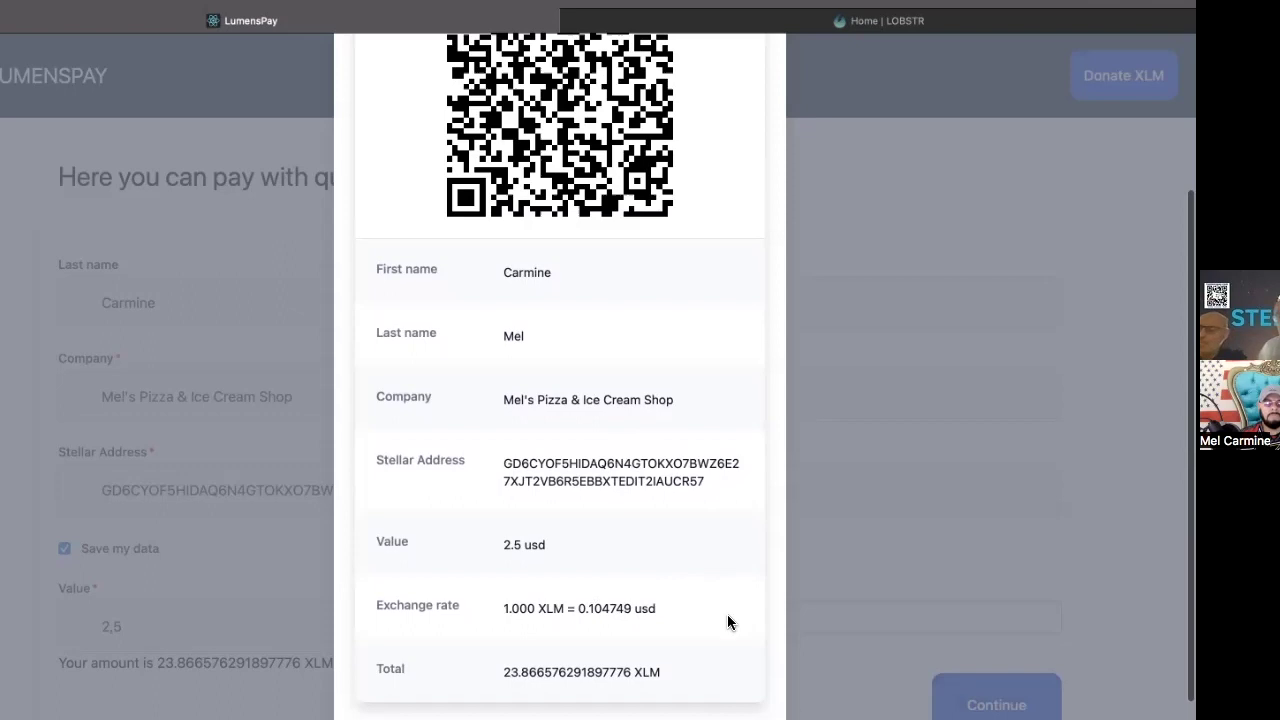
{"action": "scroll", "coordinate": [724, 607], "scroll_direction": "up", "scroll_amount": 4}
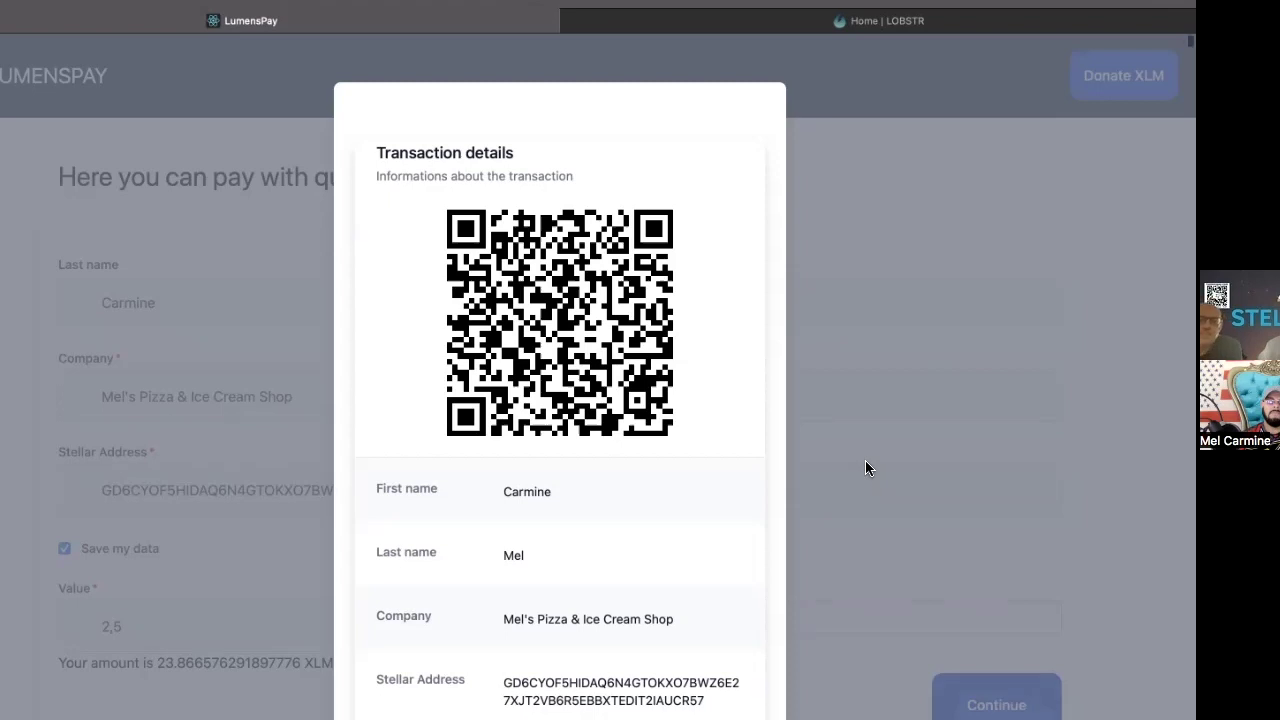
{"action": "scroll", "coordinate": [866, 462], "scroll_direction": "down", "scroll_amount": 2}
{"action": "scroll", "coordinate": [866, 462], "scroll_direction": "down", "scroll_amount": 3}
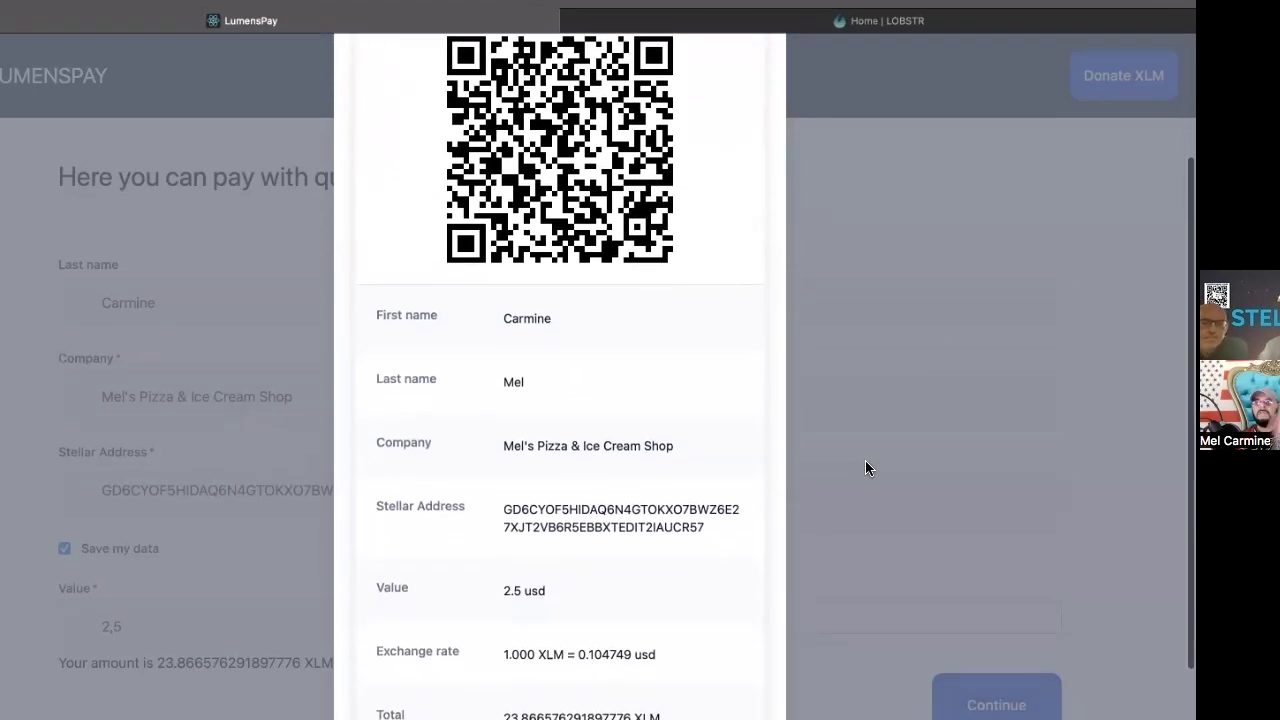
{"action": "scroll", "coordinate": [865, 462], "scroll_direction": "up", "scroll_amount": 3}
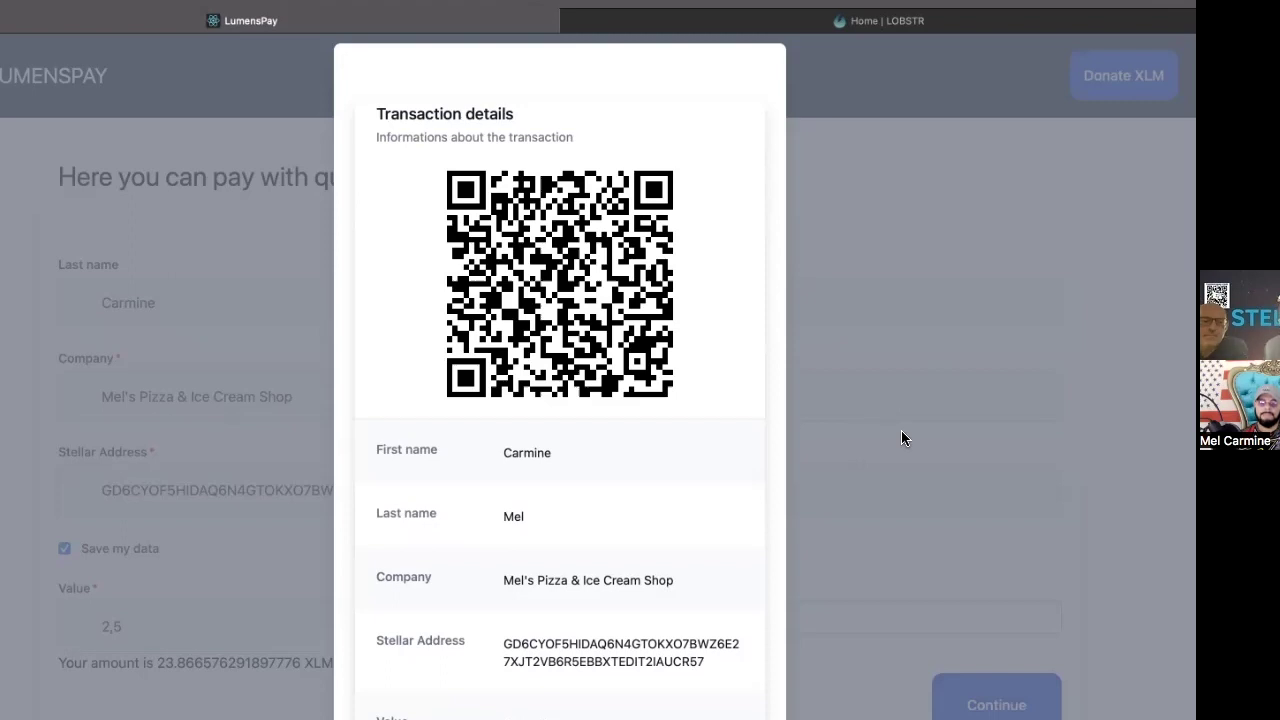
{"action": "scroll", "coordinate": [901, 438], "scroll_direction": "down", "scroll_amount": 5}
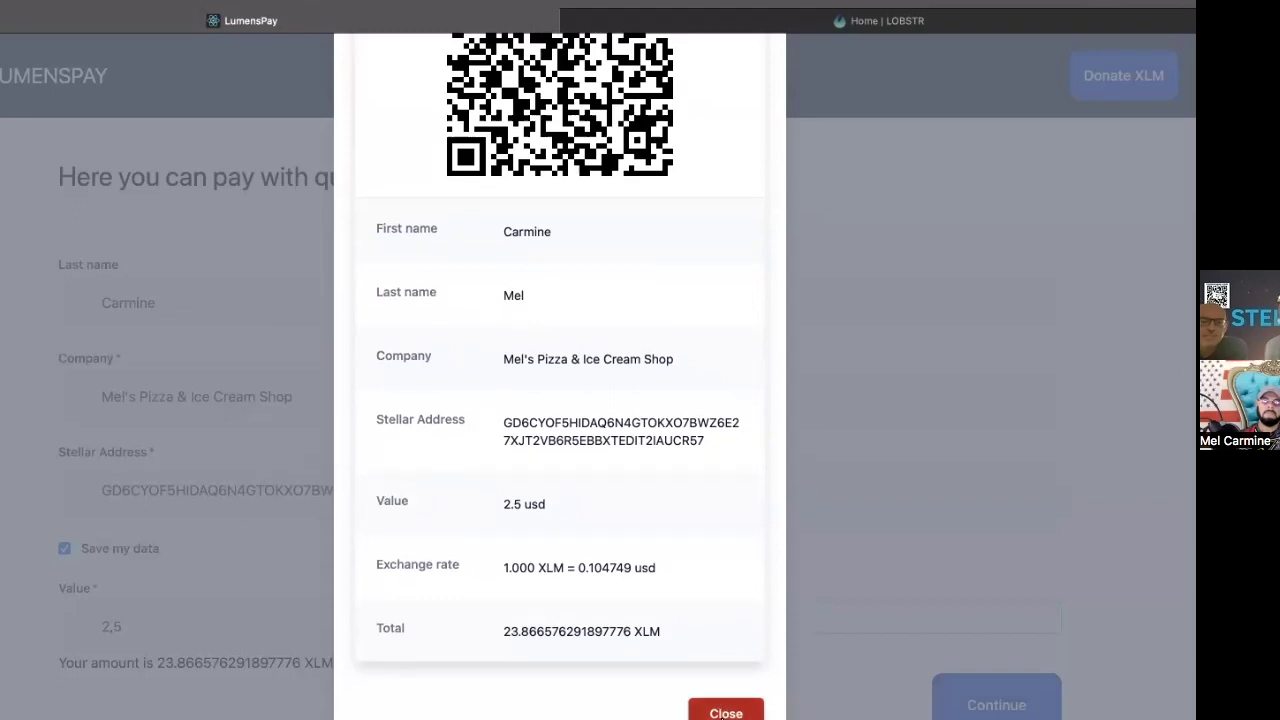
{"action": "left_click", "coordinate": [726, 713]}
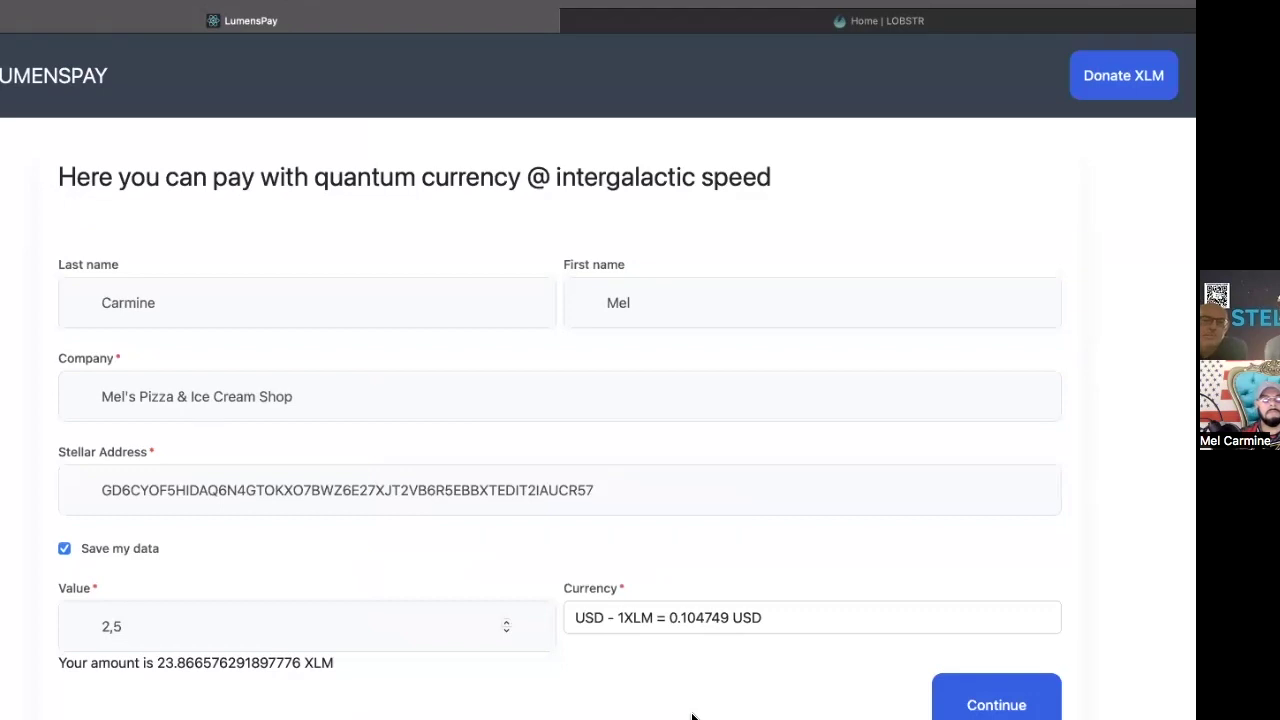
{"action": "double_click", "coordinate": [147, 627]}
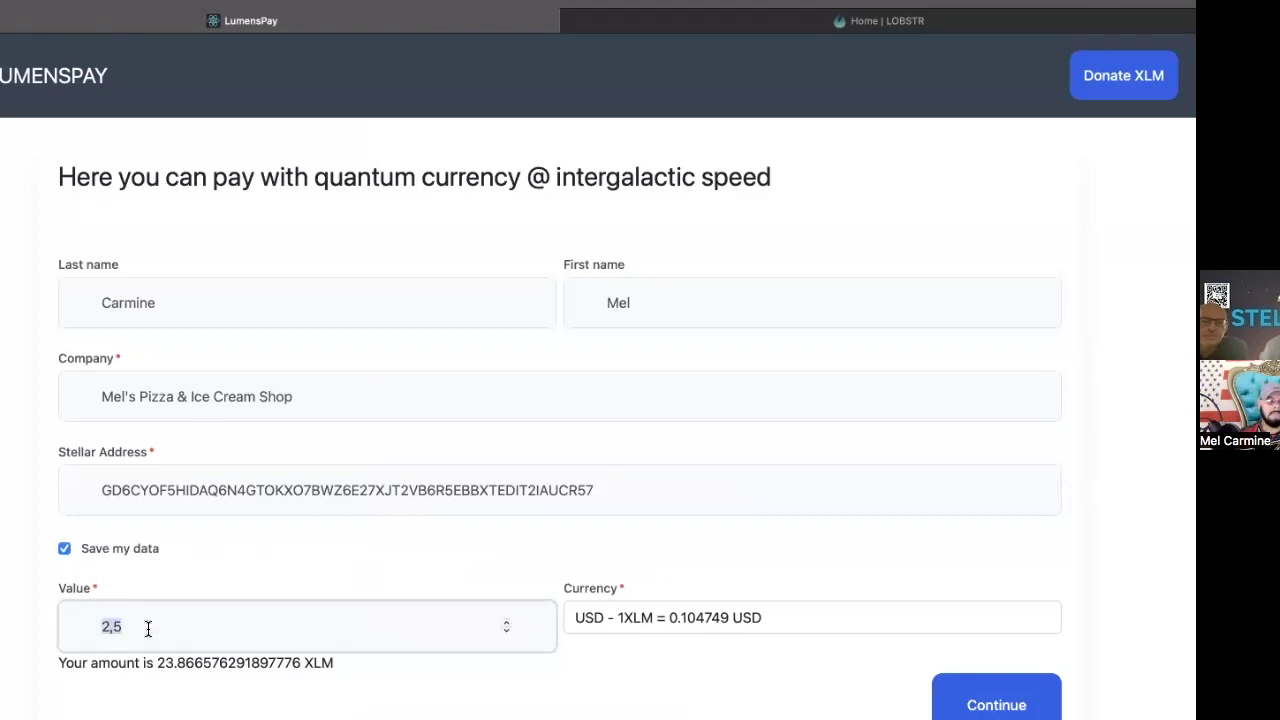
{"action": "left_click", "coordinate": [705, 22]}
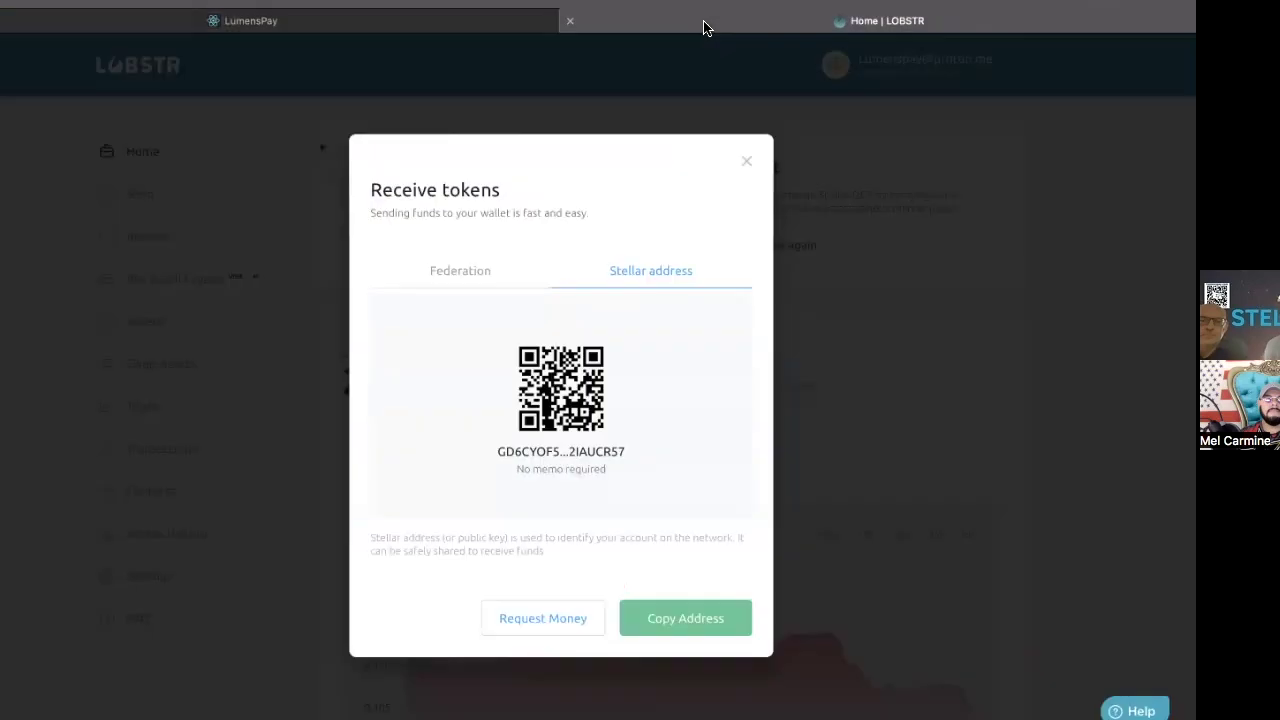
Step: Check the received +23.87 XLM payment in LOBSTR's Transactions history, then return to LumensPay
{"action": "left_click", "coordinate": [746, 162]}
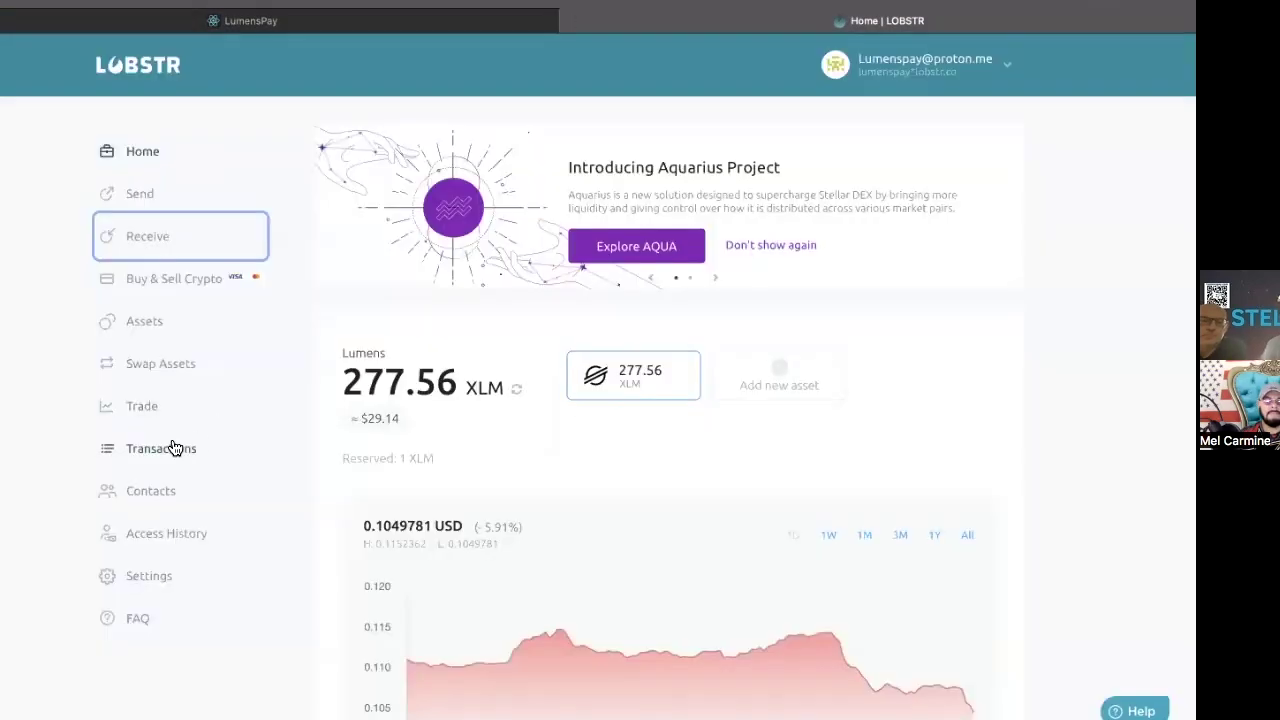
{"action": "left_click", "coordinate": [157, 446]}
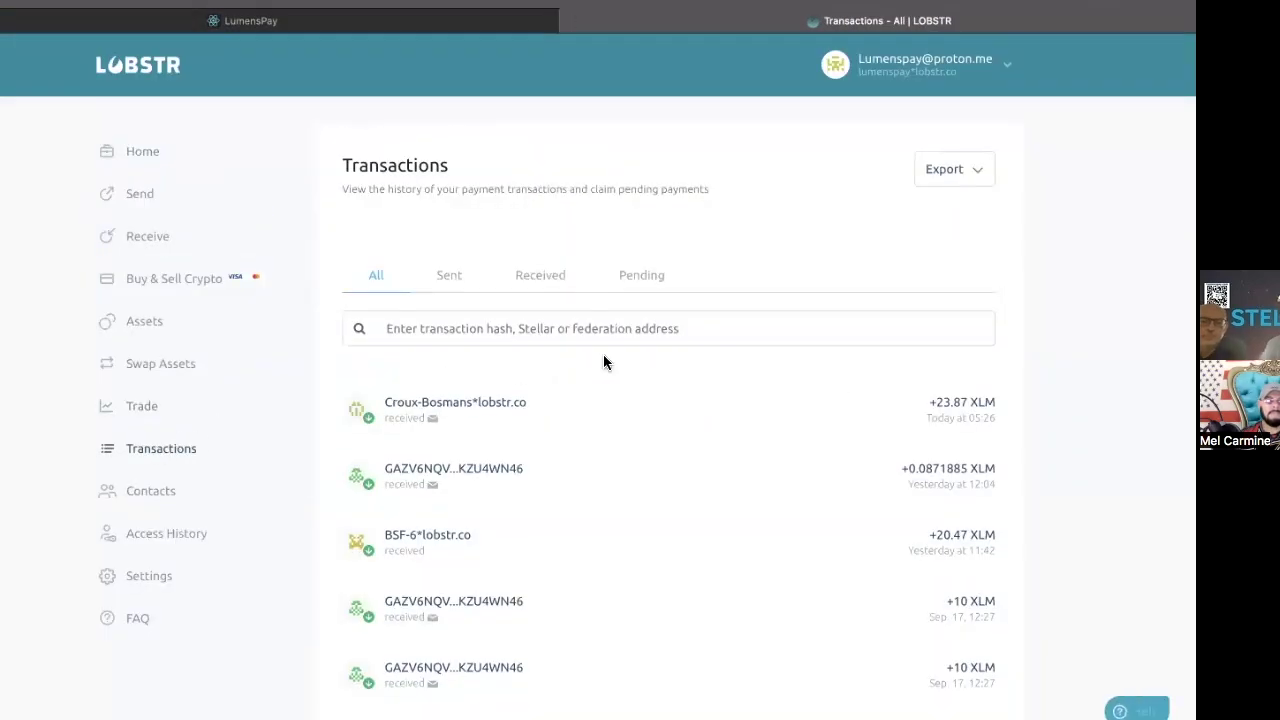
{"action": "left_click", "coordinate": [657, 416]}
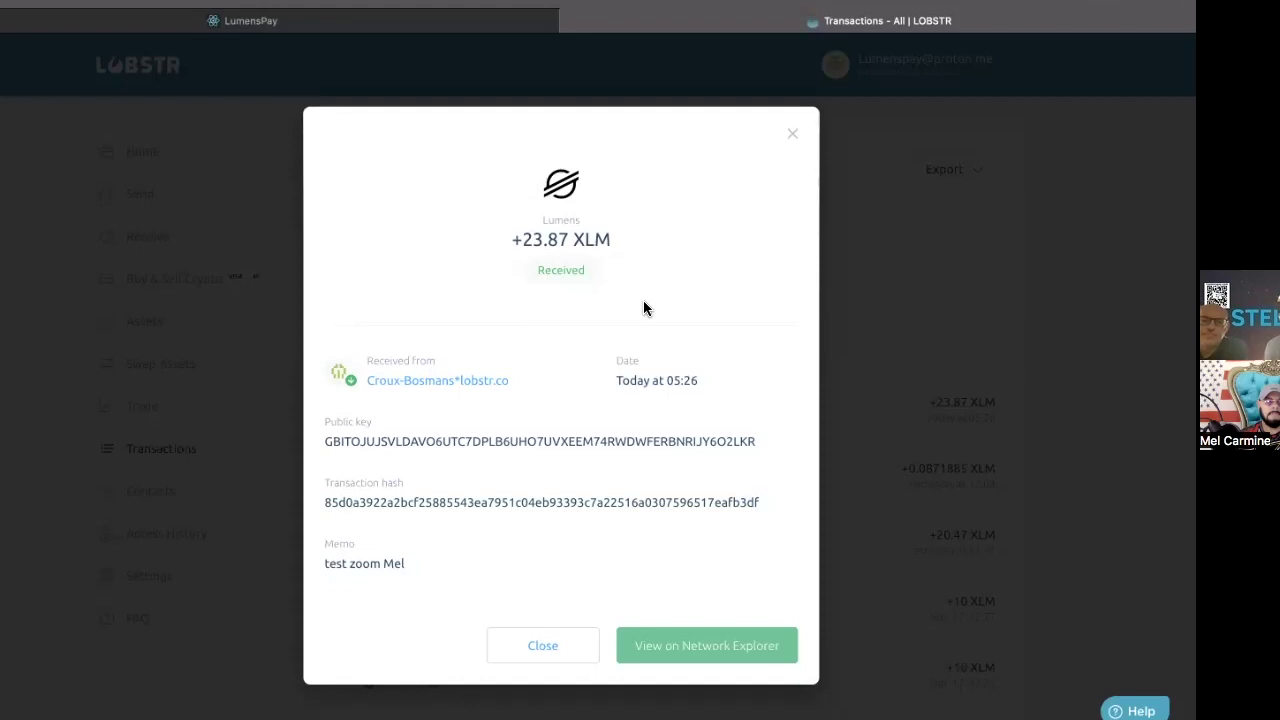
{"action": "left_click", "coordinate": [790, 135]}
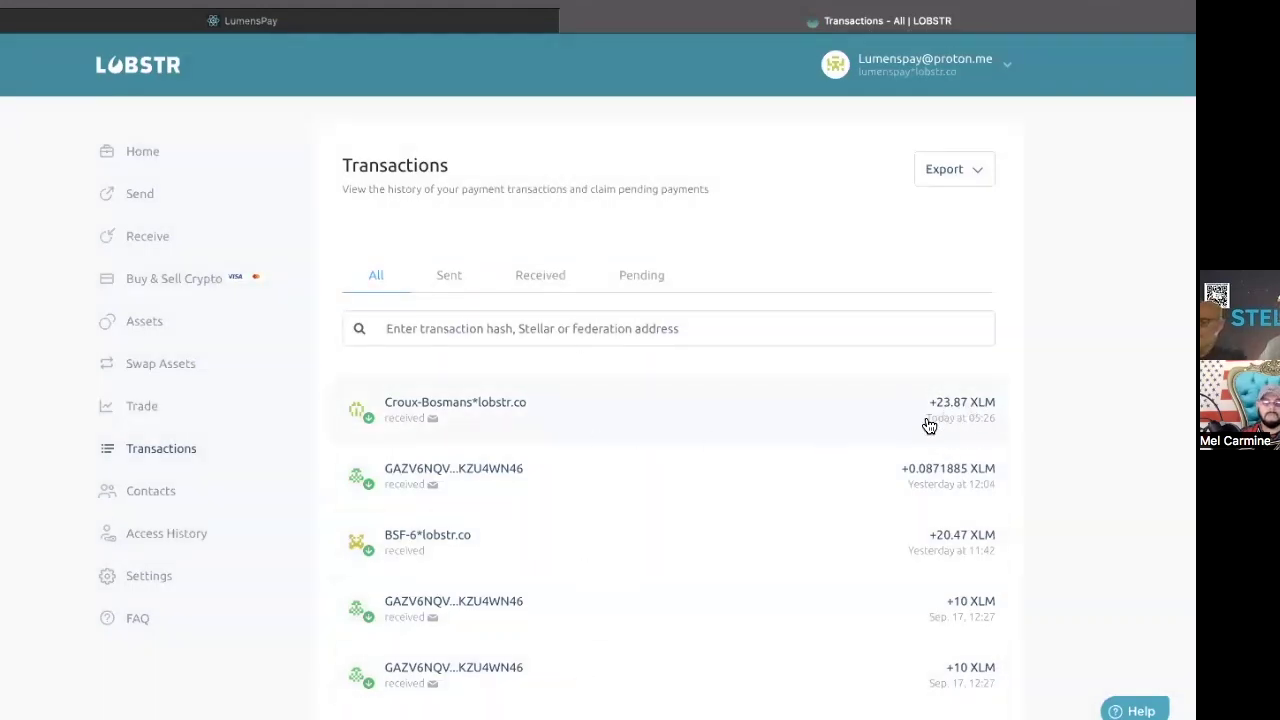
{"action": "left_click", "coordinate": [492, 22]}
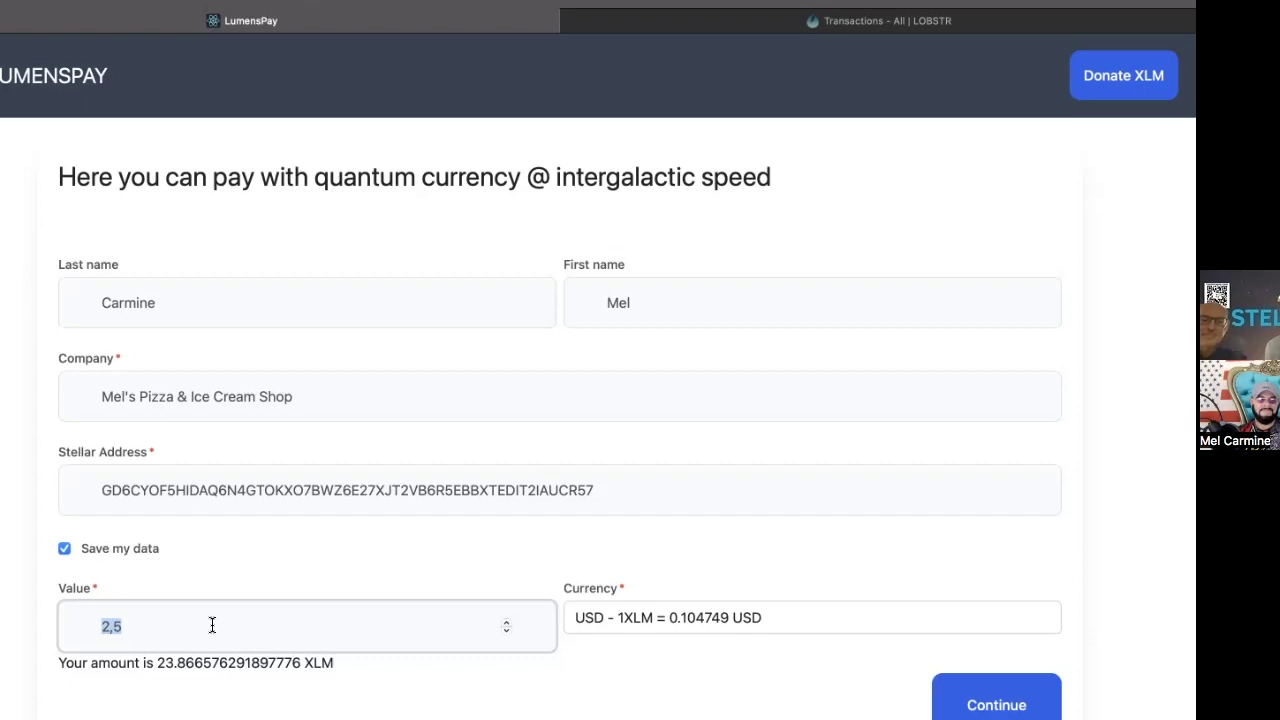
Step: Set the value to 3 USD (about 28.64 XLM) and replace the last and first names
{"action": "type", "text": "3"}
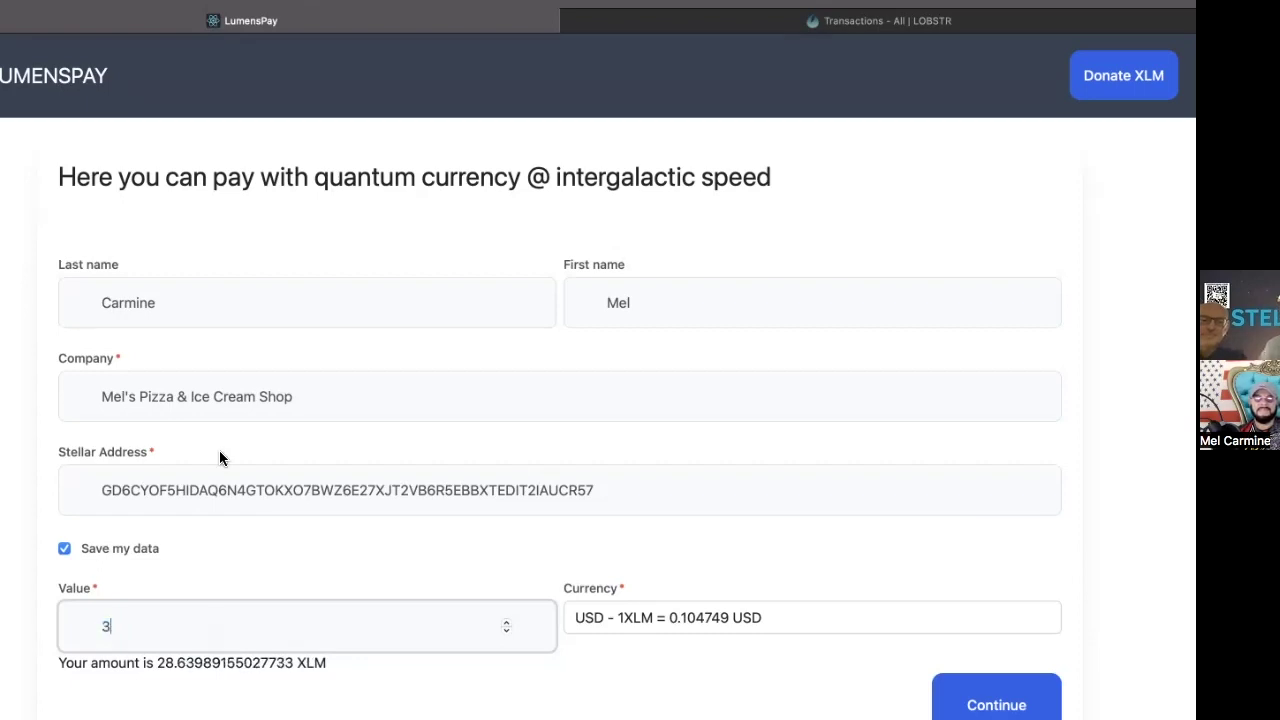
{"action": "double_click", "coordinate": [200, 304]}
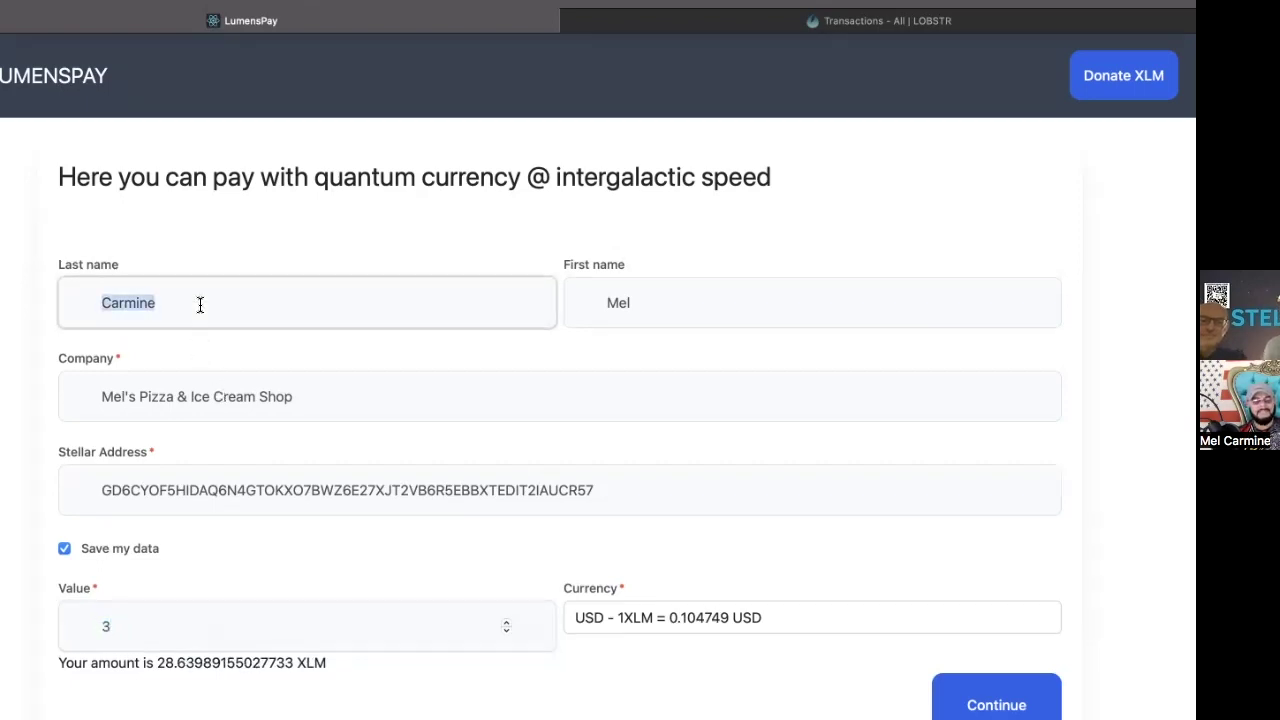
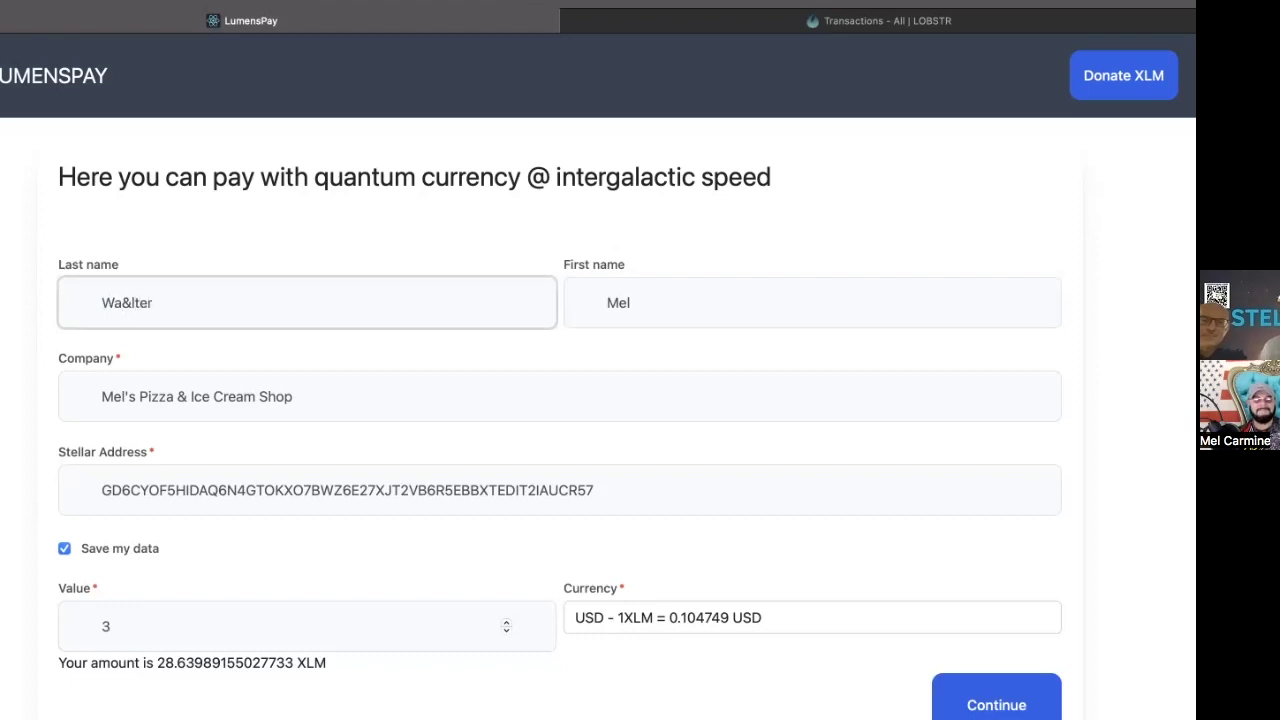
{"action": "key", "text": "Tab"}
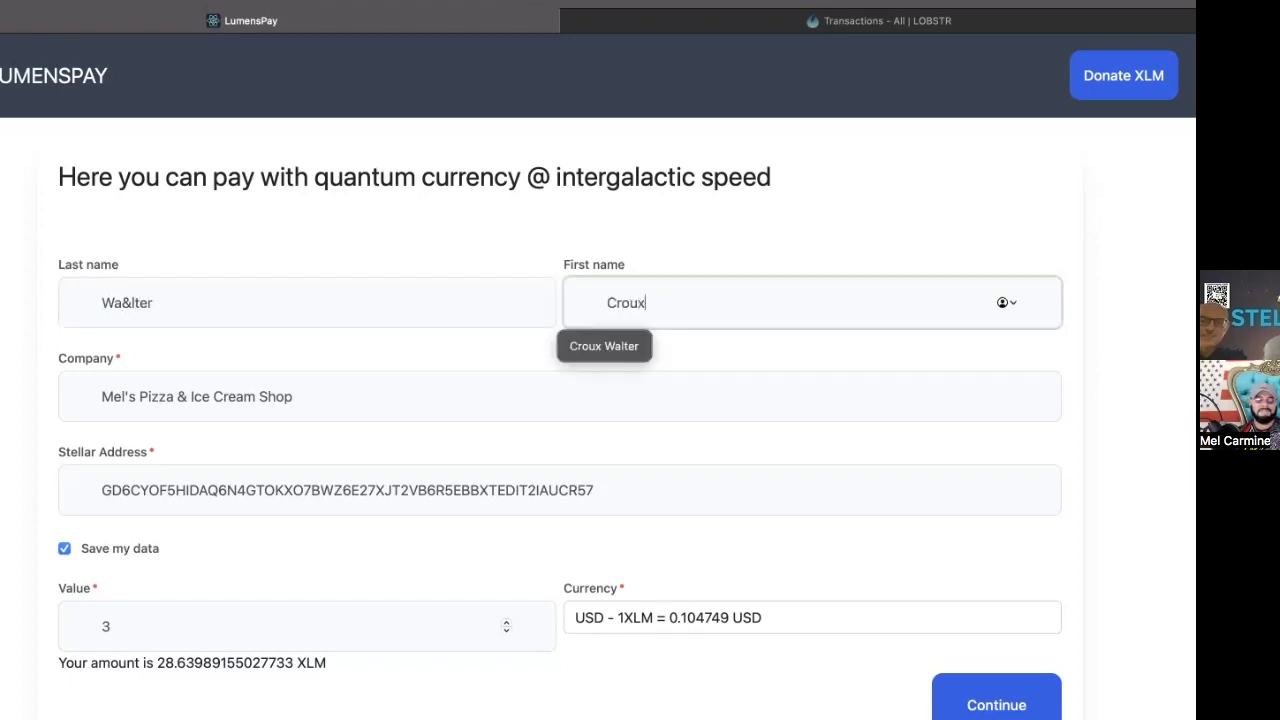
{"action": "key", "text": "shift+Tab"}
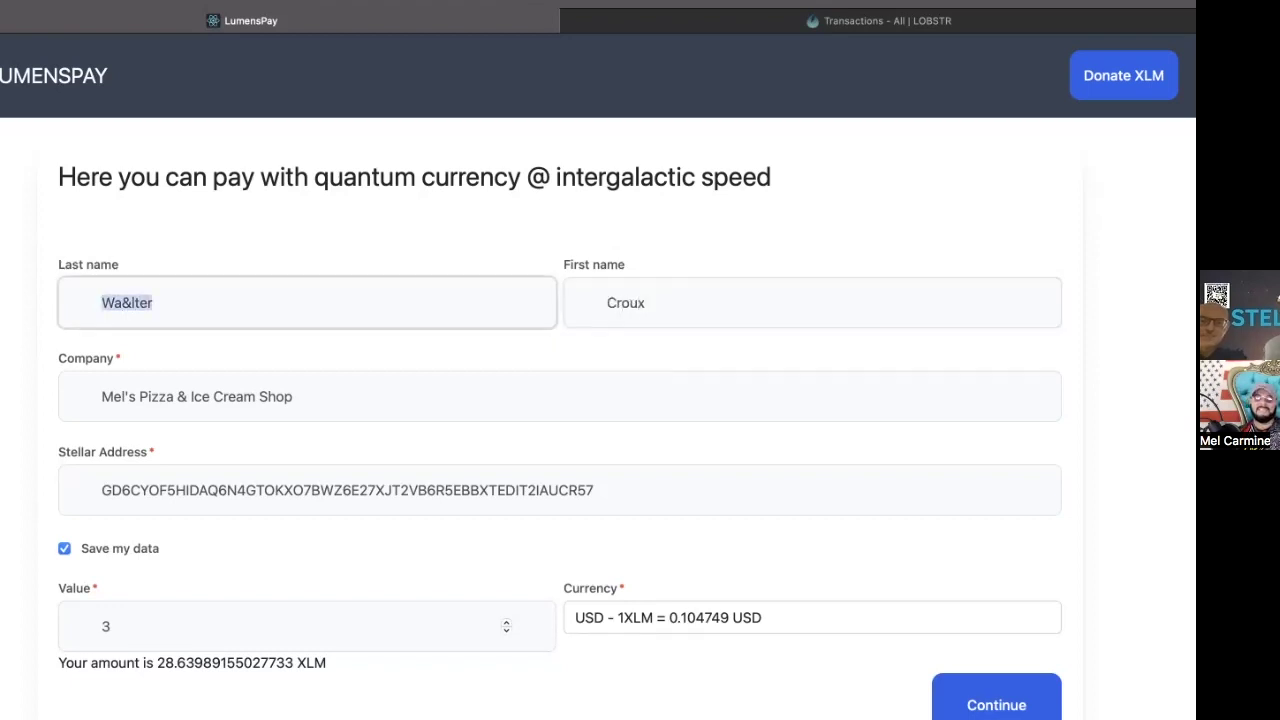
{"action": "type", "text": "Walter"}
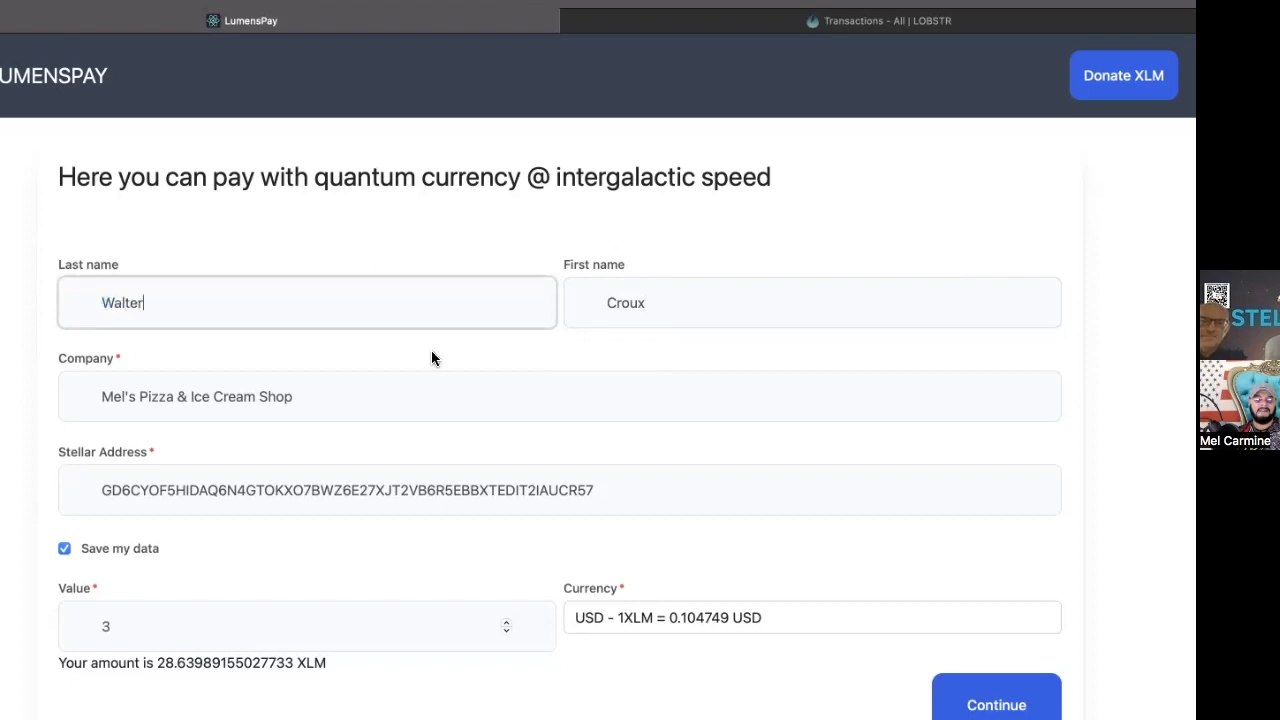
Step: Generate the 3 USD transaction QR code, review the details, and close them
{"action": "left_click", "coordinate": [976, 703]}
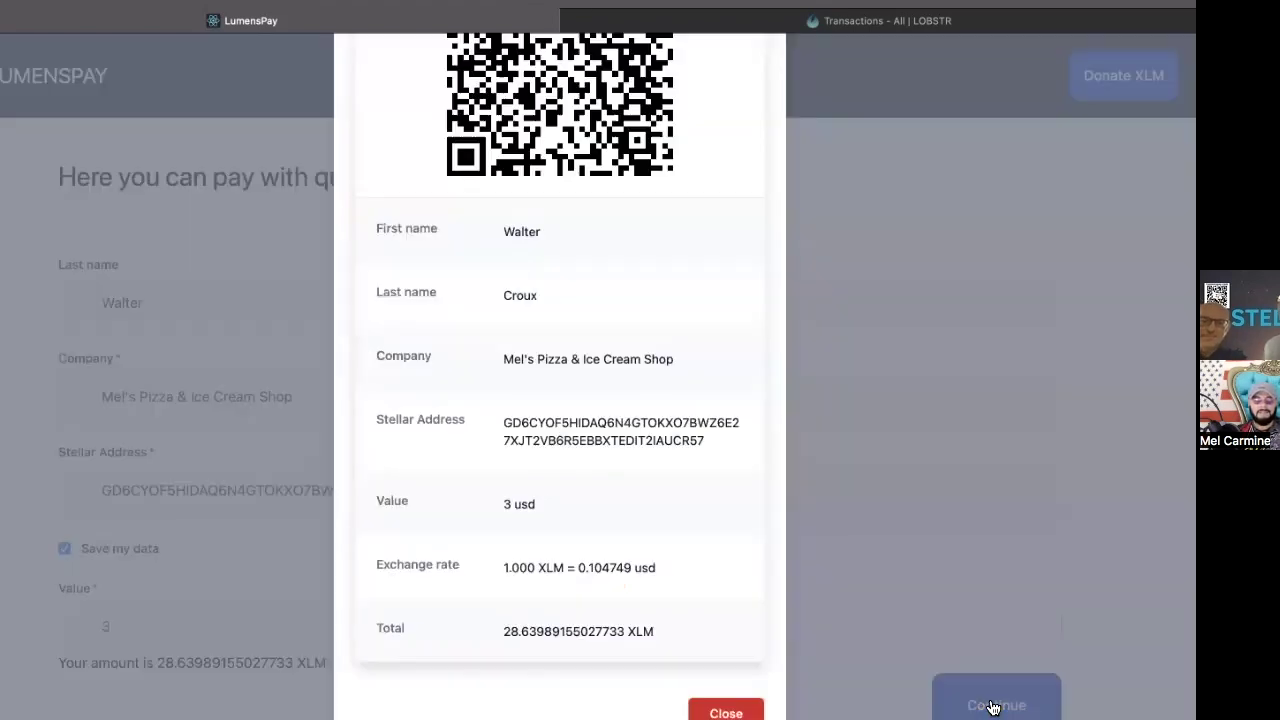
{"action": "scroll", "coordinate": [823, 366], "scroll_direction": "up", "scroll_amount": 3}
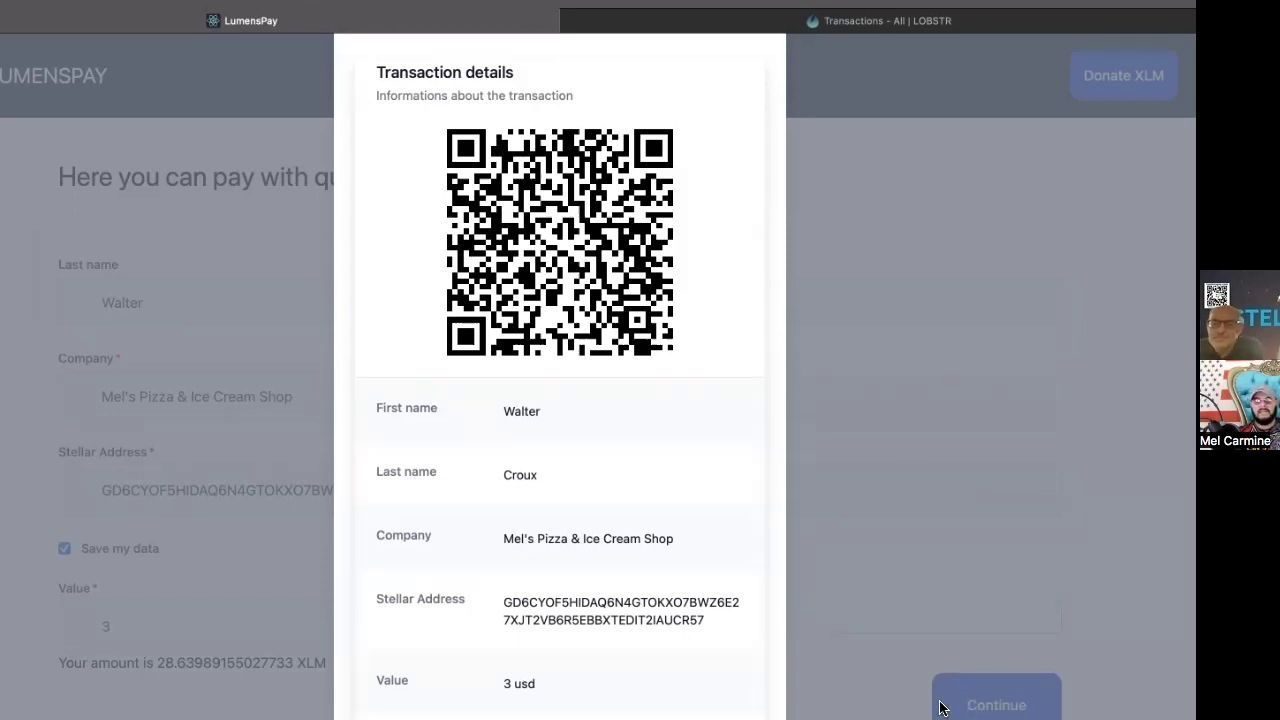
{"action": "scroll", "coordinate": [747, 488], "scroll_direction": "down", "scroll_amount": 5}
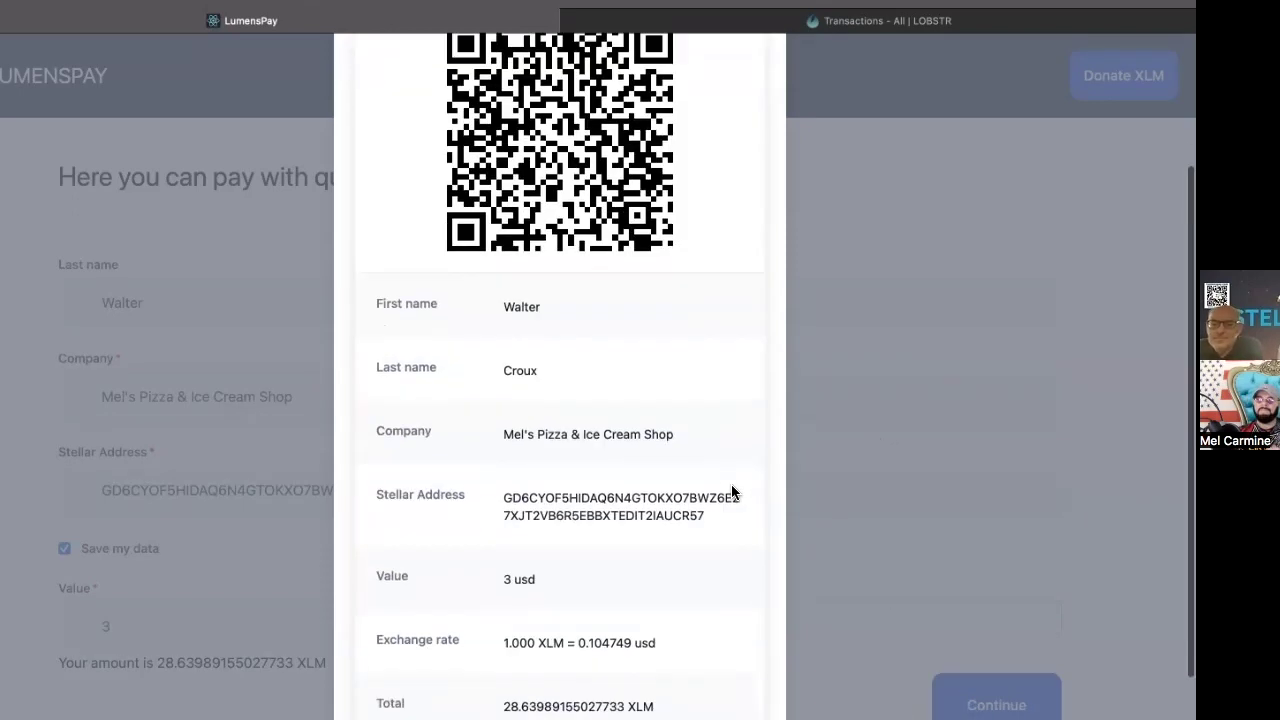
{"action": "left_click", "coordinate": [732, 681]}
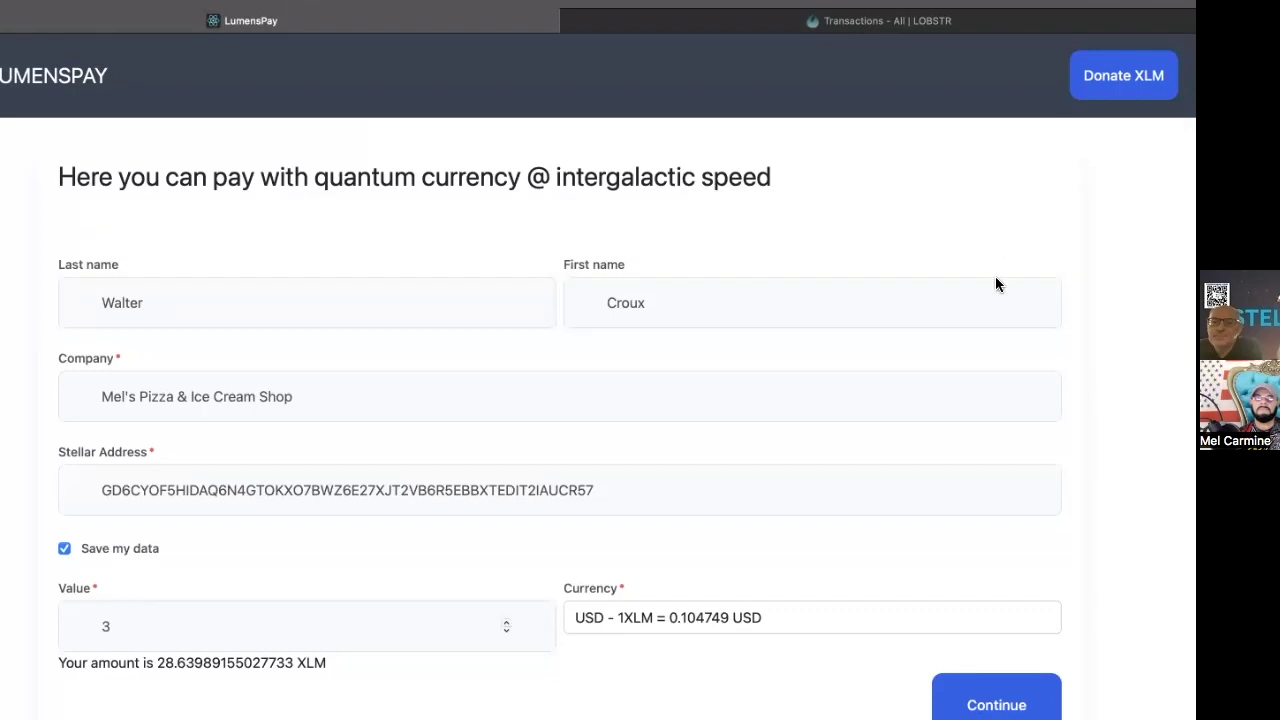
Step: Open the Donate XLM page and set the donation to 1 USD (about 9.5466 XLM)
{"action": "left_click", "coordinate": [1123, 75]}
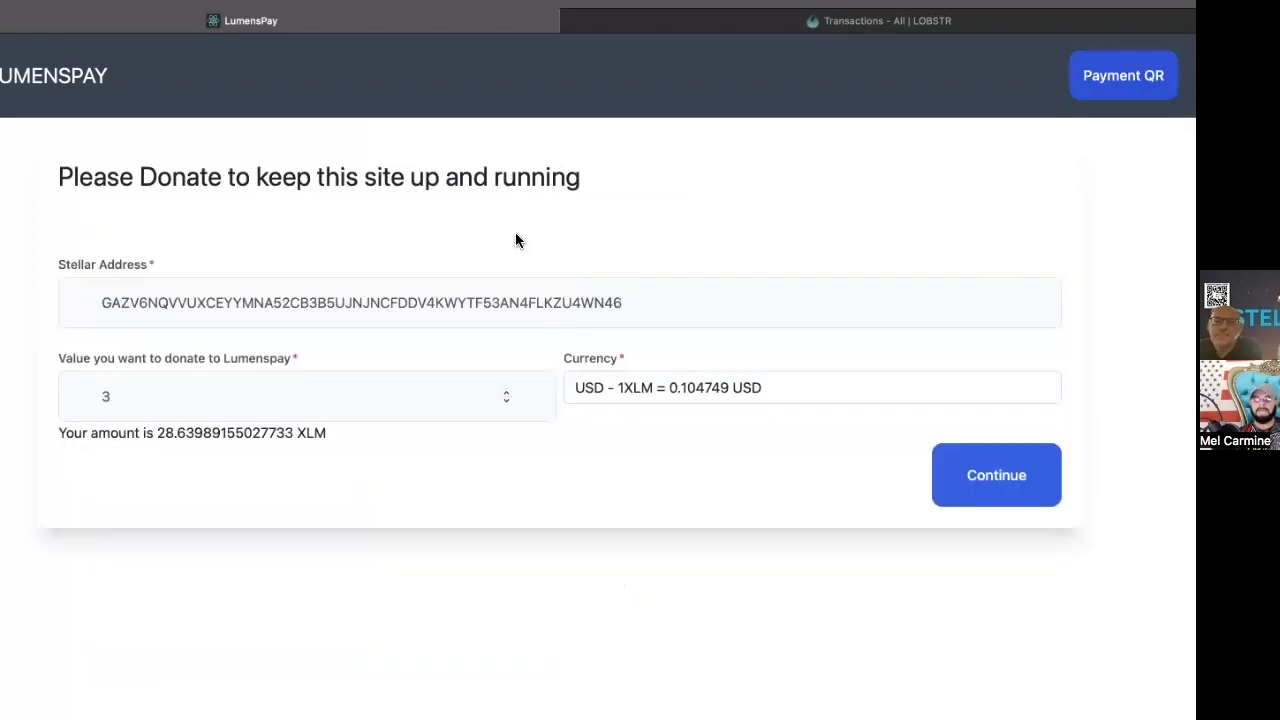
{"action": "double_click", "coordinate": [167, 395]}
{"action": "type", "text": "1"}
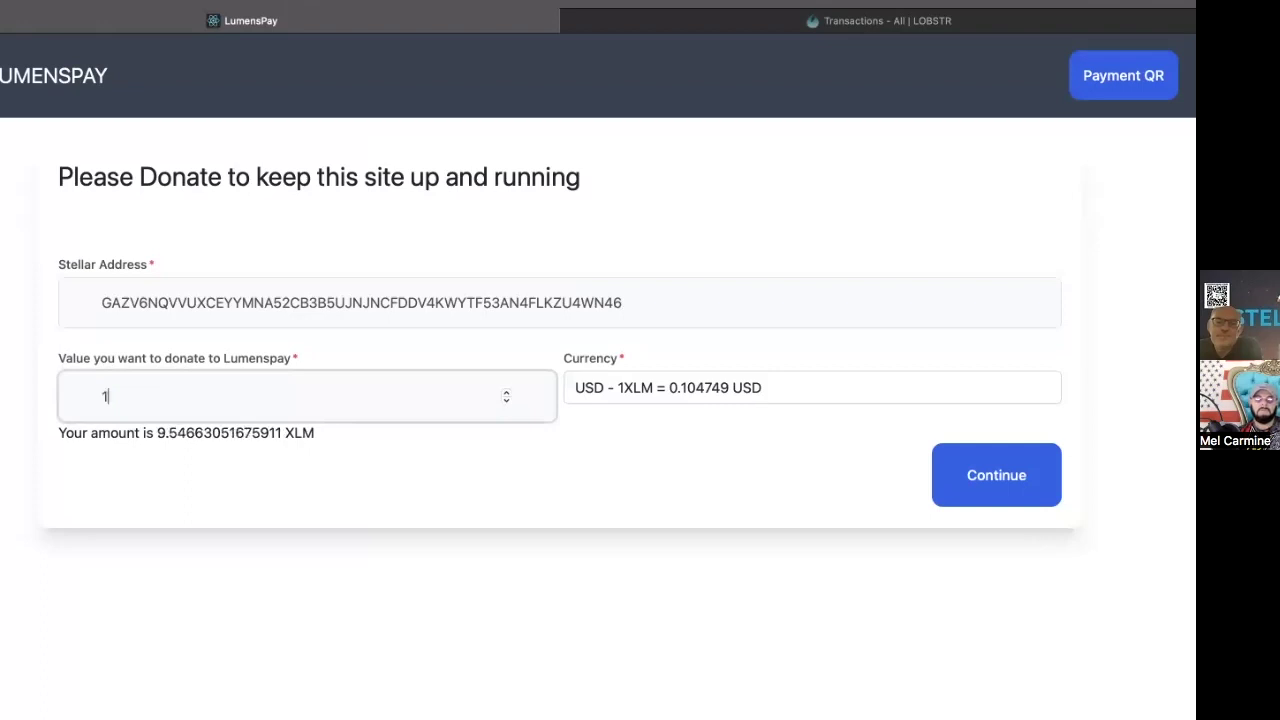